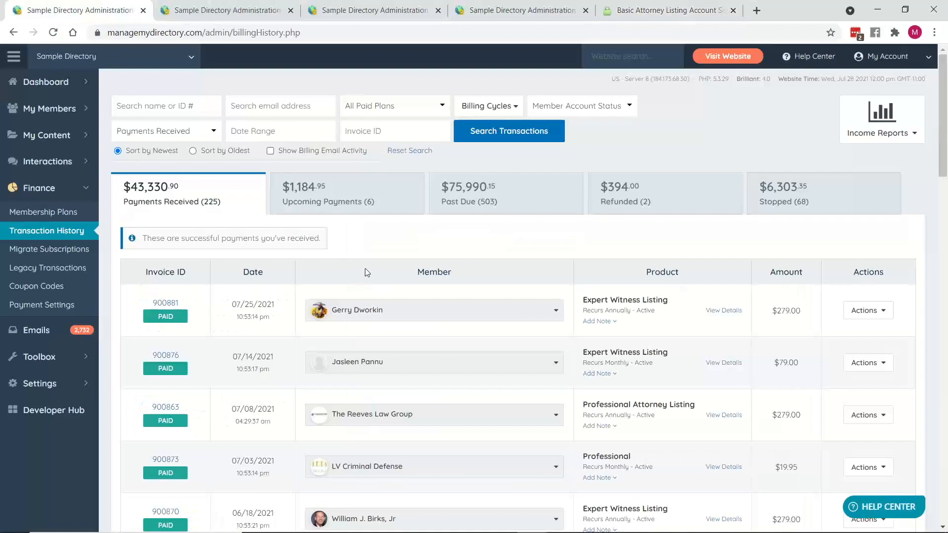
Step: Open the member search page, view the transaction type filters, and sort the members by most revenue
left_click(49, 108)
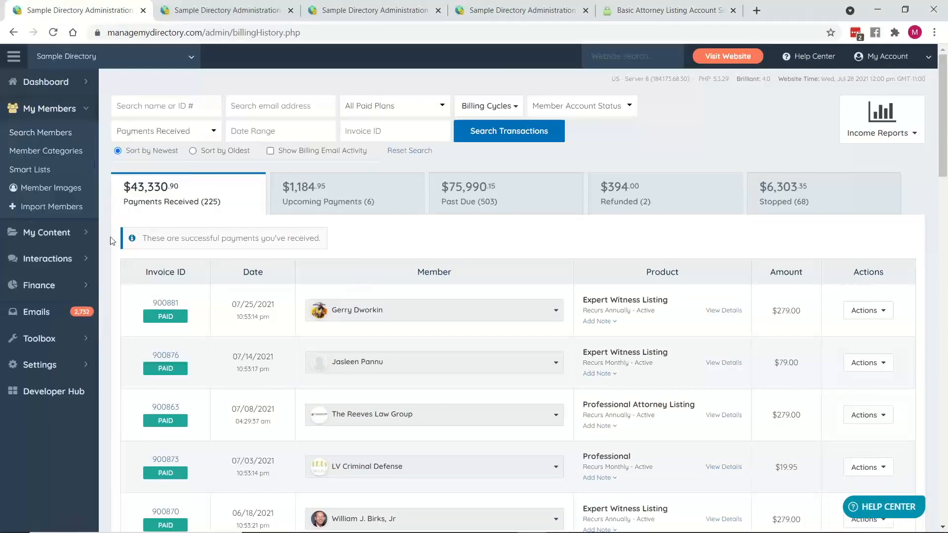
left_click(36, 132)
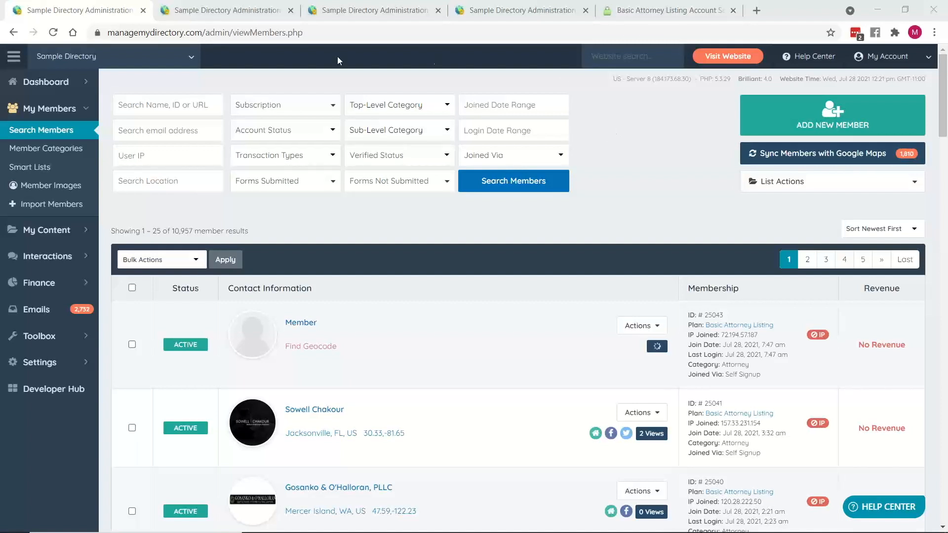
left_click(333, 157)
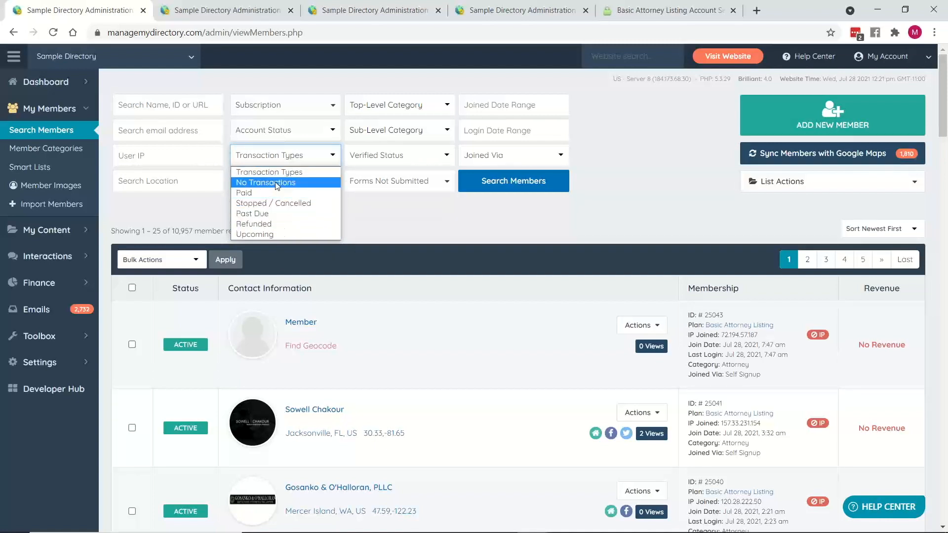
left_click(768, 224)
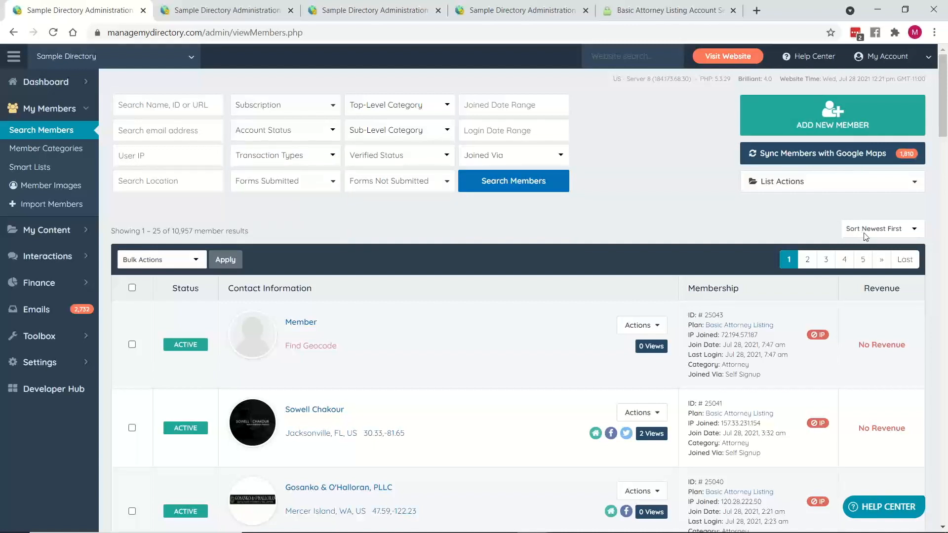
left_click(912, 235)
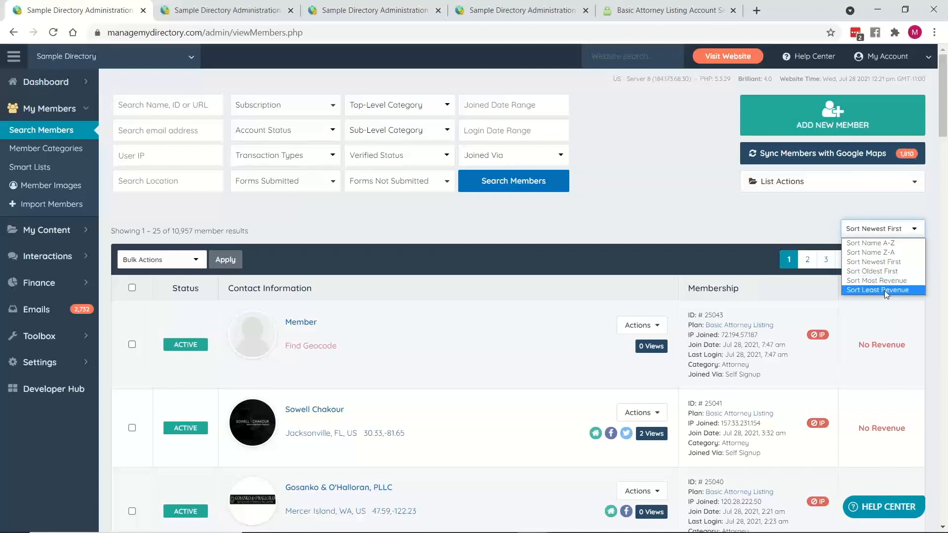
left_click(876, 280)
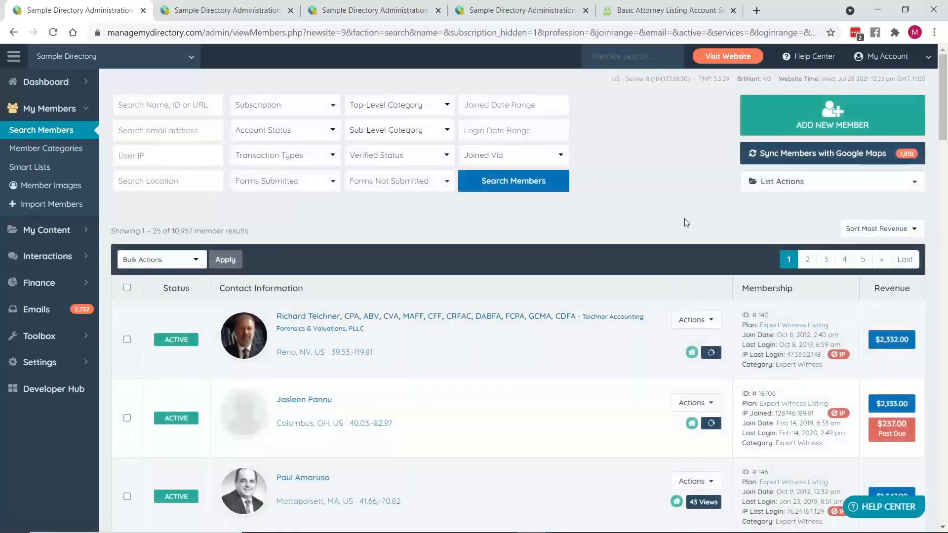
Step: Examine the members' revenue and past due amounts in the sorted list and view the available sort options
scroll(738, 217, "down", 3)
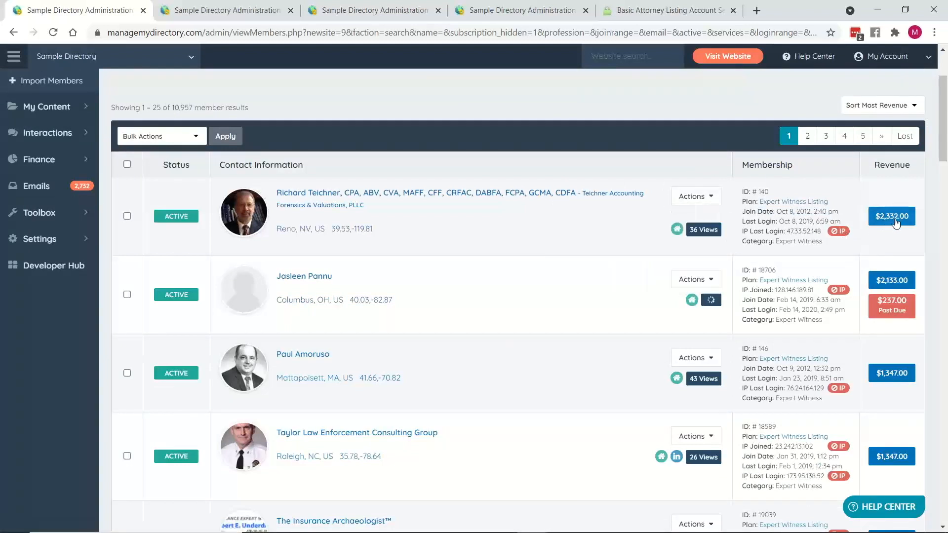
scroll(892, 227, "down", 3)
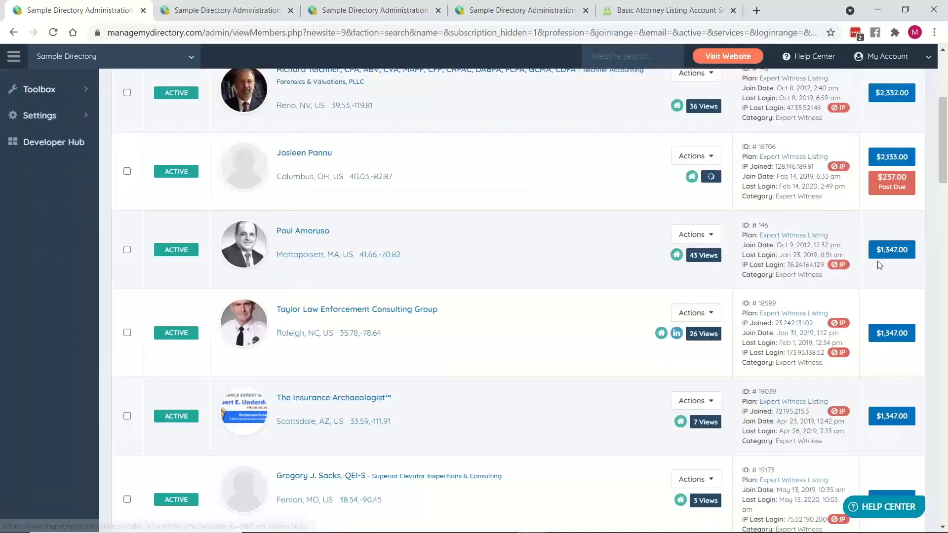
scroll(908, 314, "down", 1)
scroll(886, 291, "down", 4)
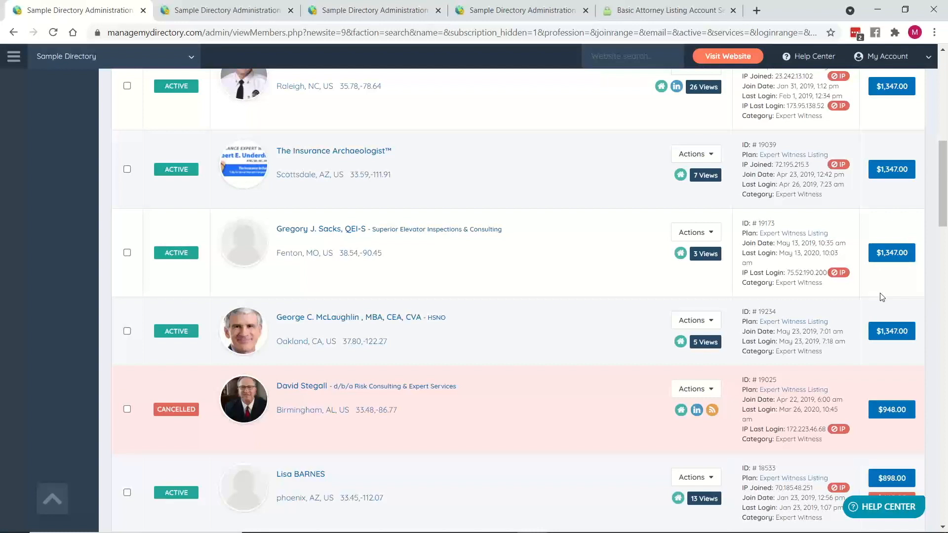
scroll(844, 306, "up", 15)
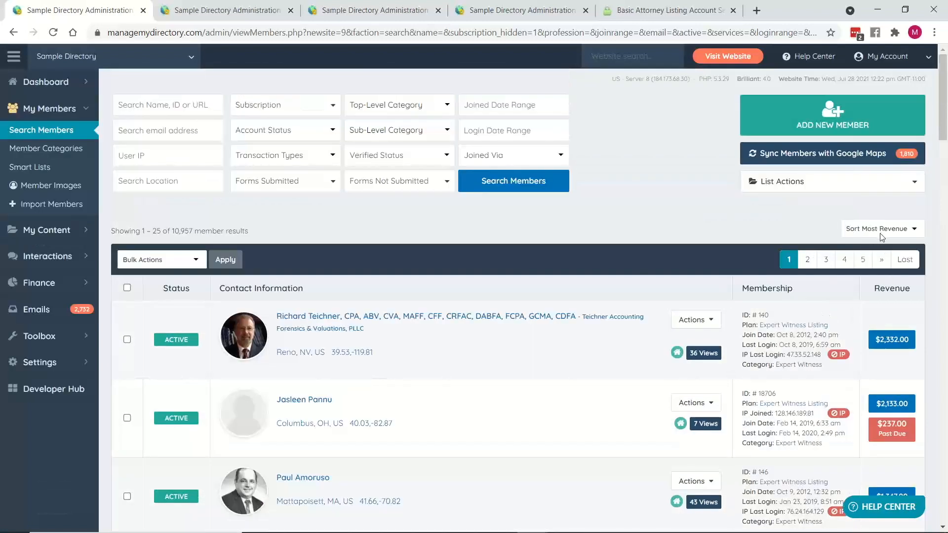
left_click(859, 236)
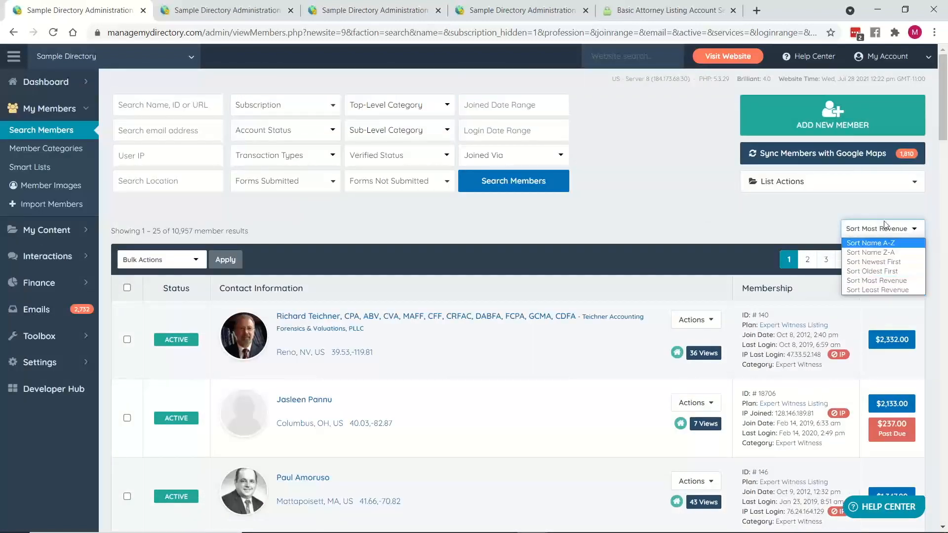
left_click(777, 212)
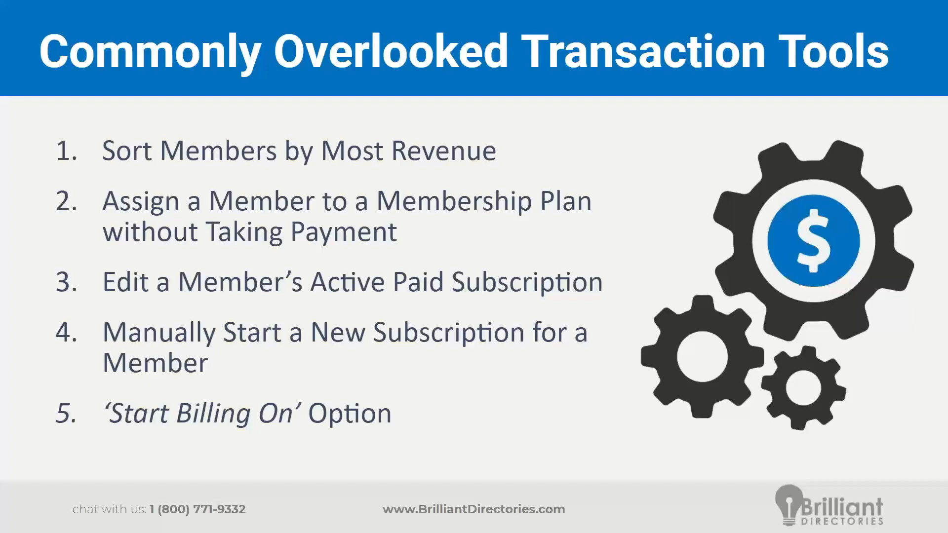
Step: Switch from the slides to the directory admin and open Quick Edit for the second member in the list
key("alt+Tab")
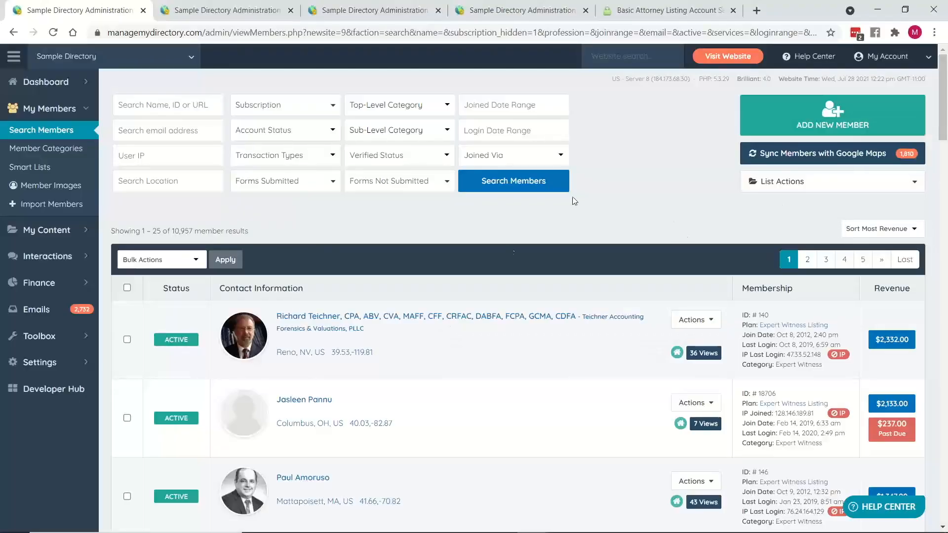
scroll(560, 238, "down", 5)
scroll(509, 208, "up", 3)
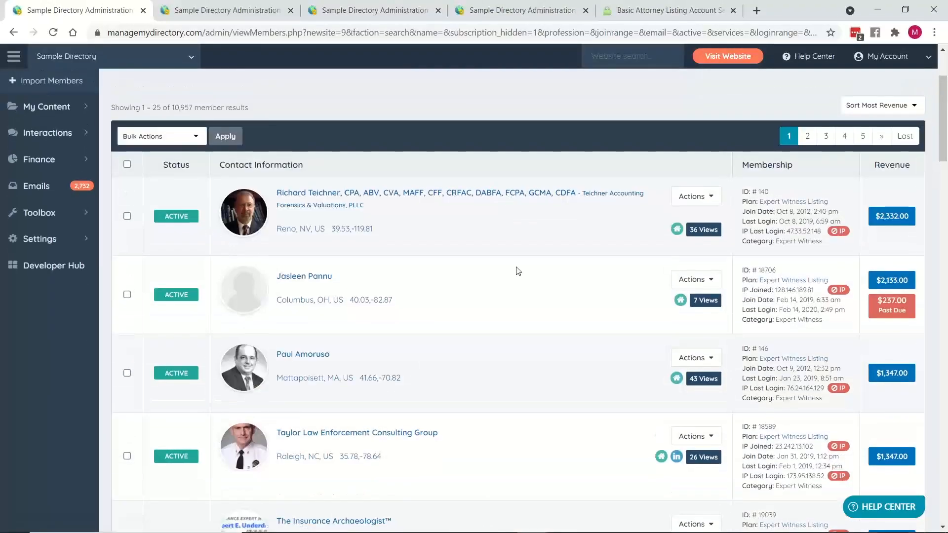
left_click(693, 279)
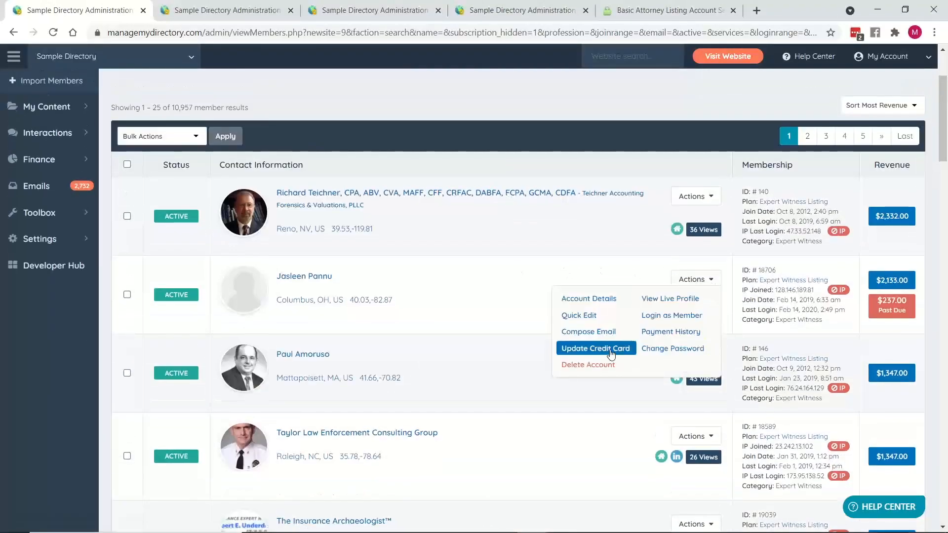
left_click(586, 319)
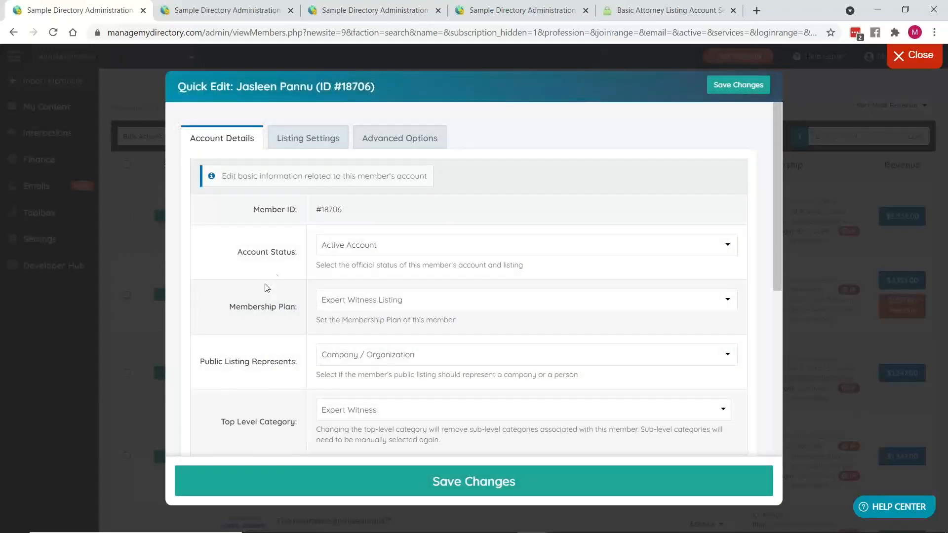
Step: Examine the account status and membership plan choices in Quick Edit and close it without saving
left_click(361, 249)
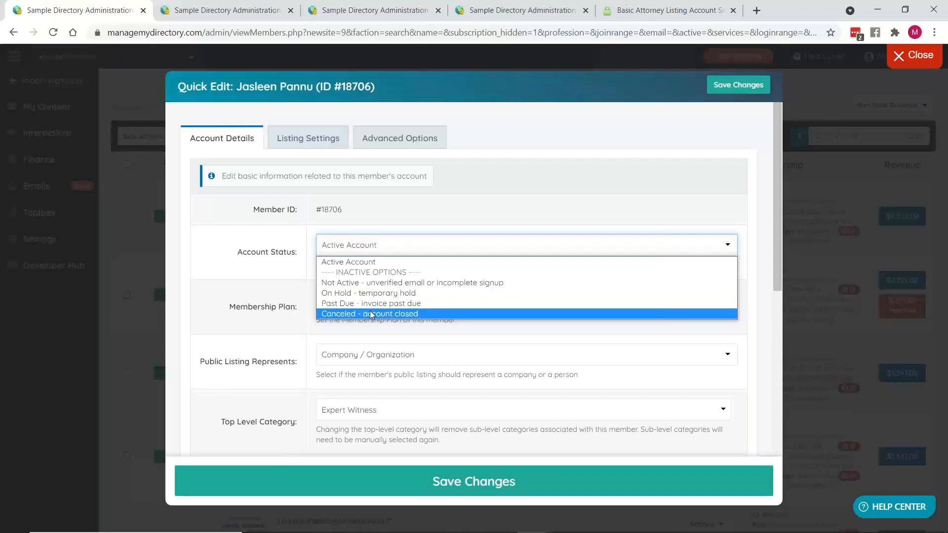
left_click(224, 301)
left_click_drag(230, 307, 300, 307)
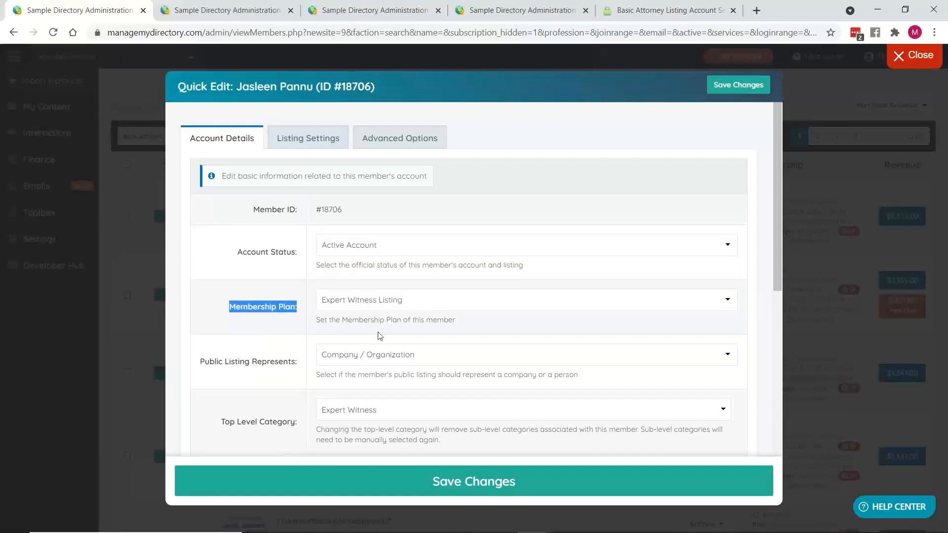
left_click(358, 308)
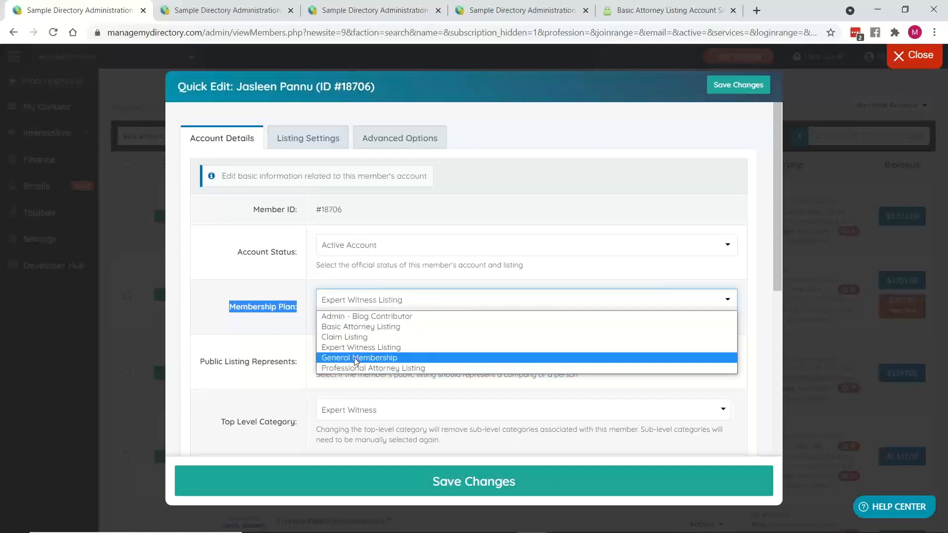
left_click(288, 319)
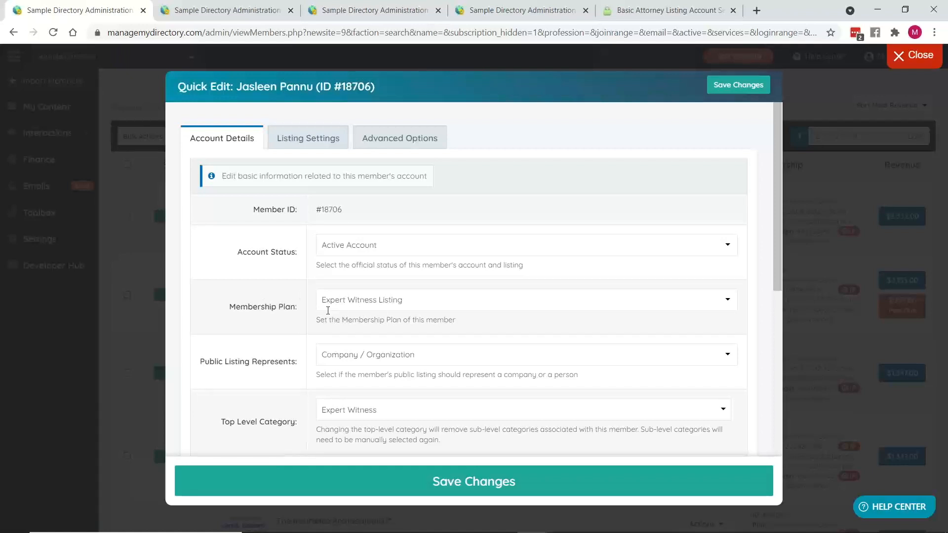
triple_click(263, 304)
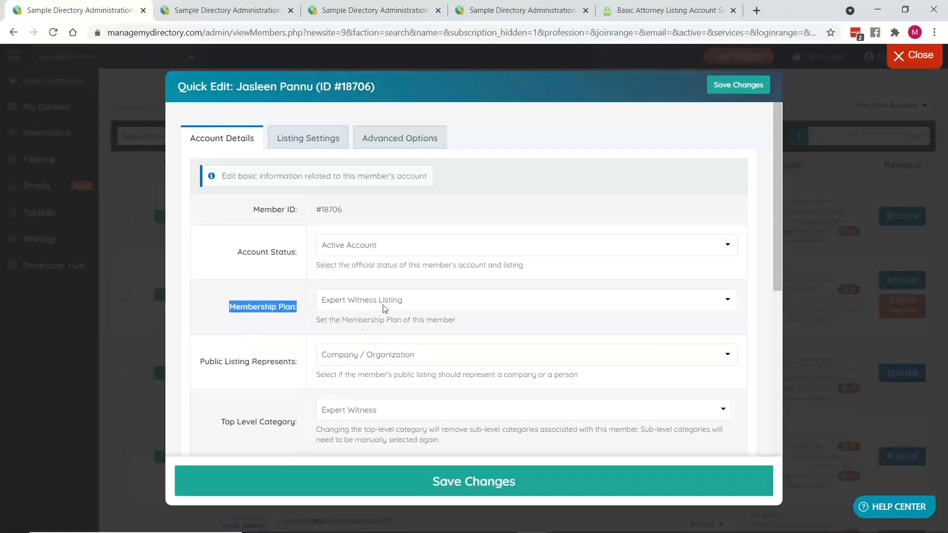
left_click(857, 120)
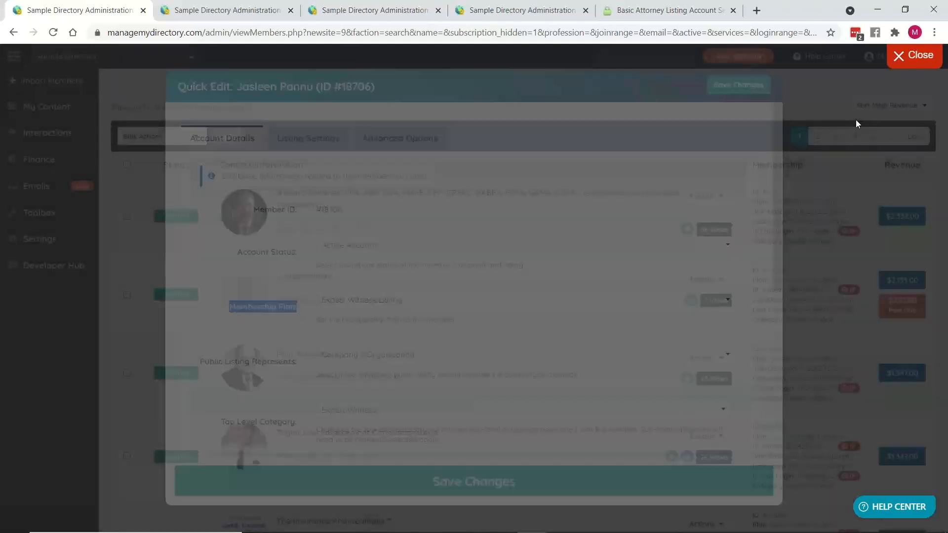
Step: Select all members on the current page and choose Membership Plan as the bulk action
scroll(426, 354, "up", 3)
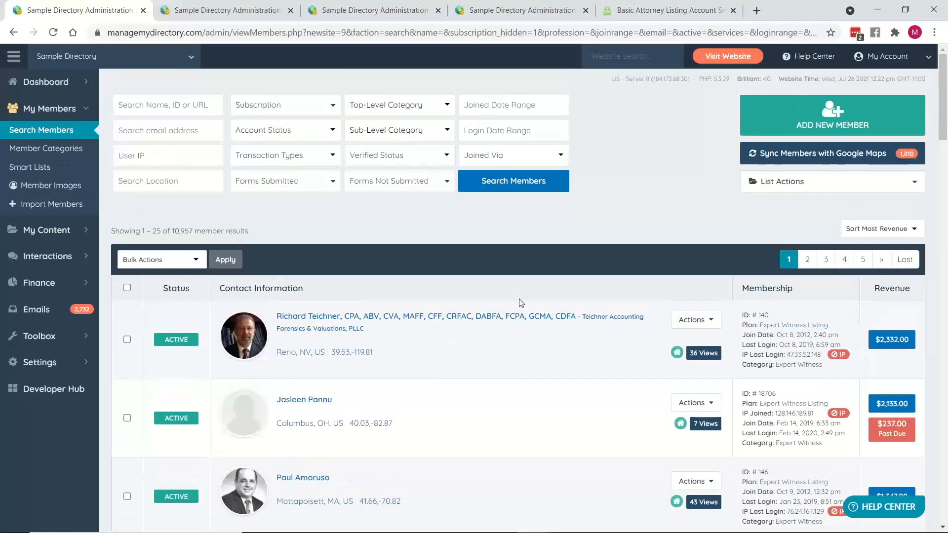
left_click(161, 261)
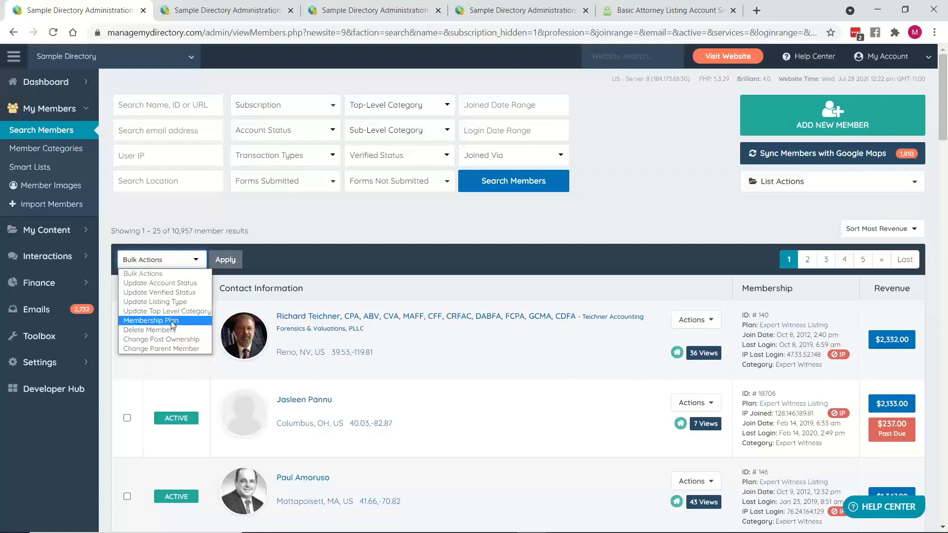
left_click(103, 392)
left_click(126, 289)
left_click(168, 260)
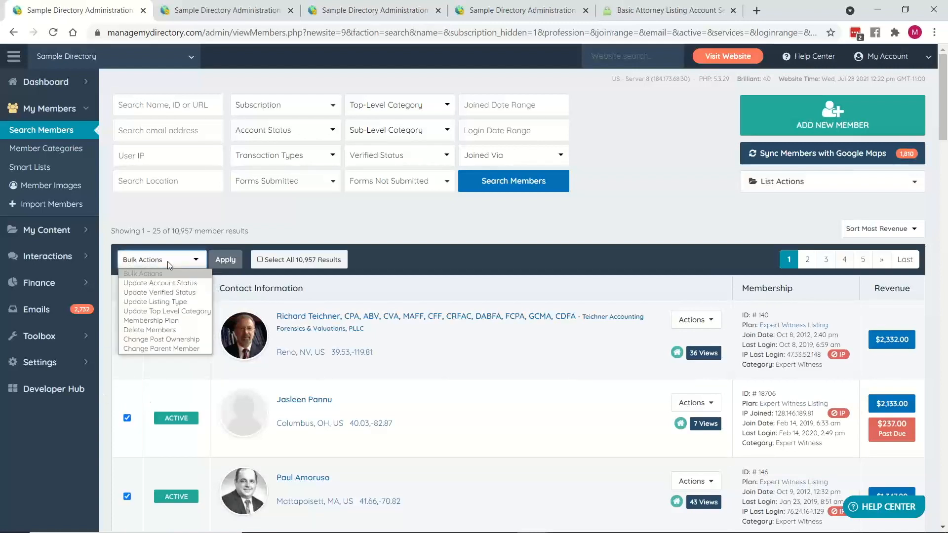
left_click(146, 321)
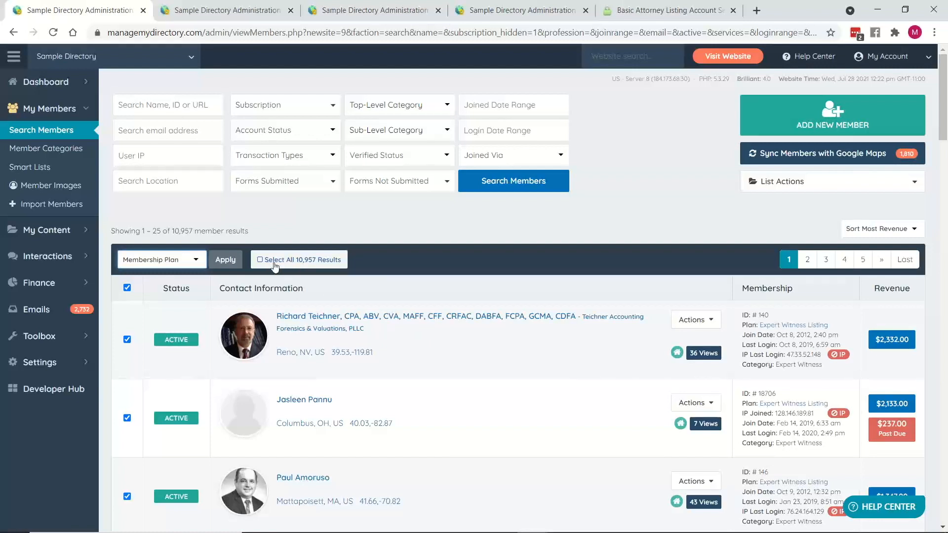
Step: Try extending the bulk selection from the current page to all search results
left_click(303, 258)
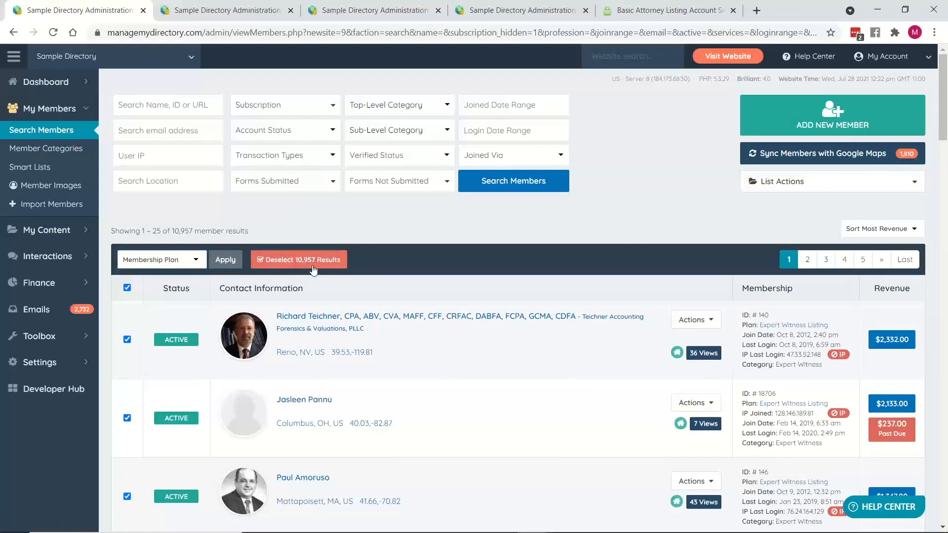
left_click(291, 259)
left_click(127, 287)
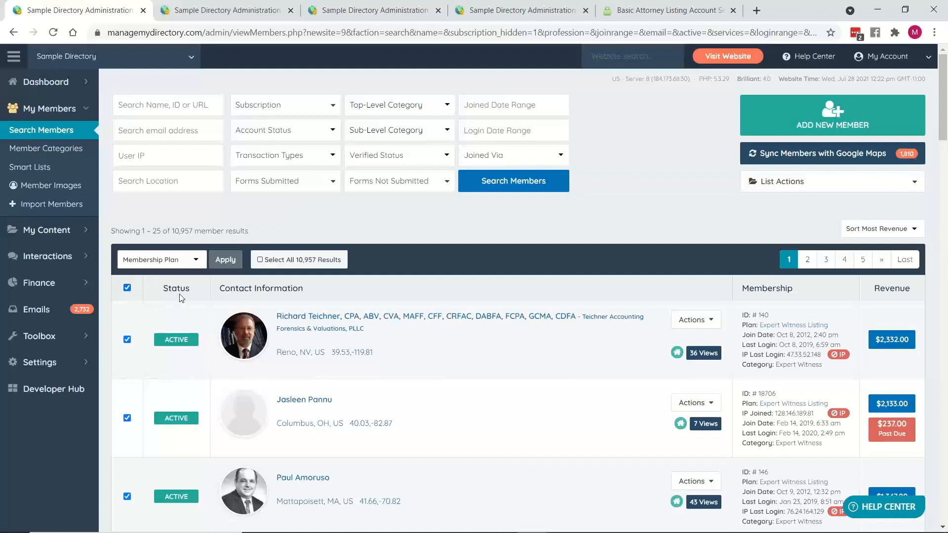
Step: Apply the bulk action to the selected members, examine the membership plans offered, and dismiss the change
left_click(232, 259)
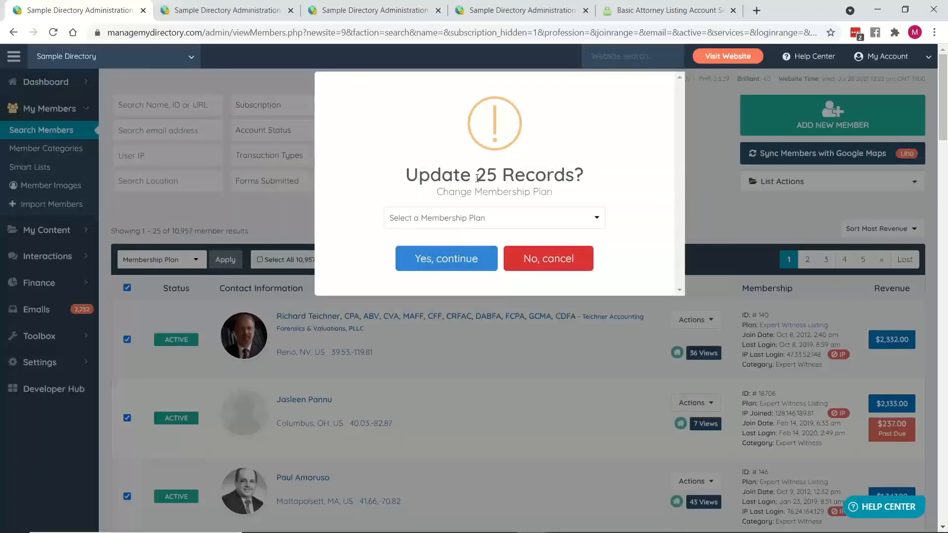
double_click(493, 176)
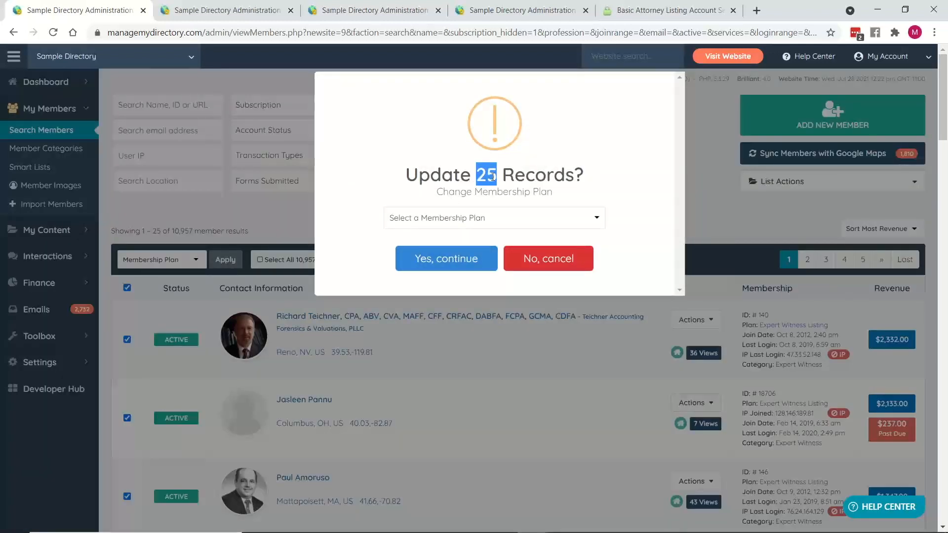
left_click(439, 217)
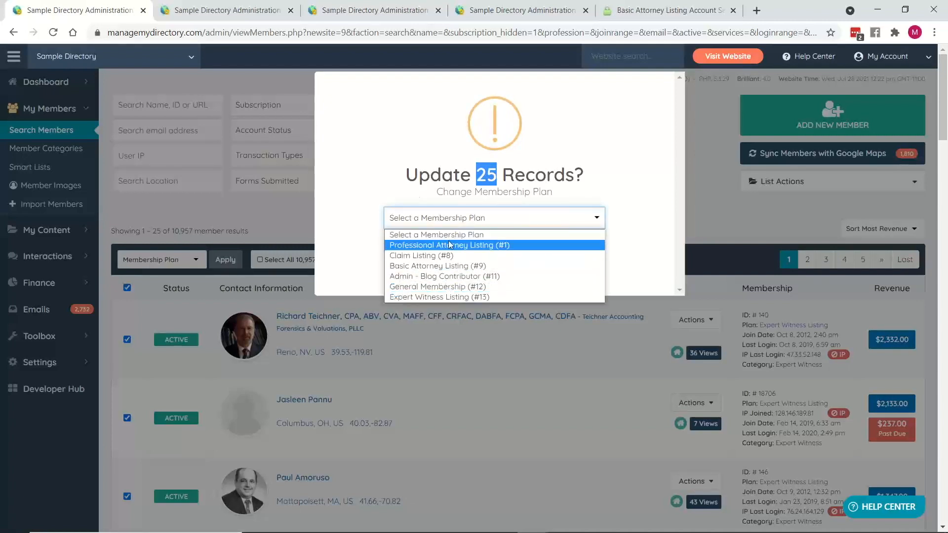
left_click(748, 198)
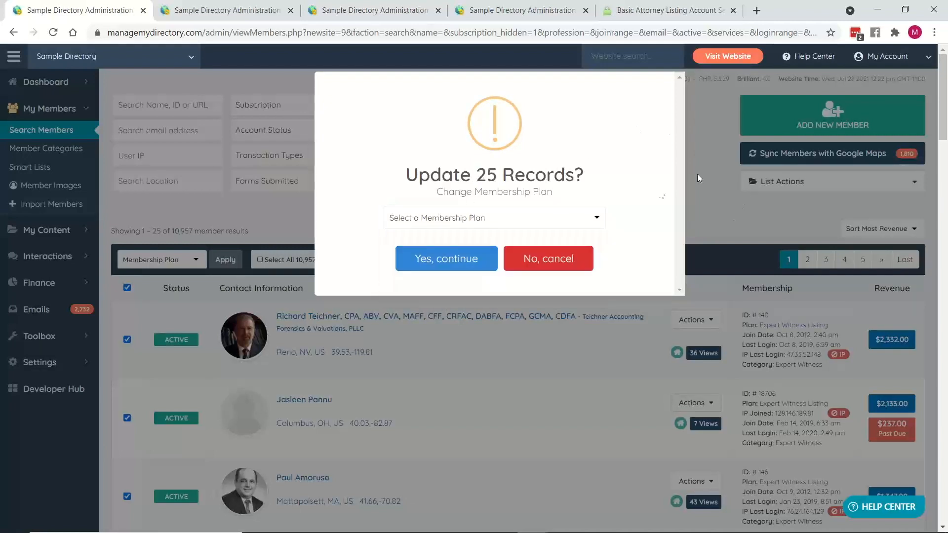
left_click(547, 316)
key("alt+Tab")
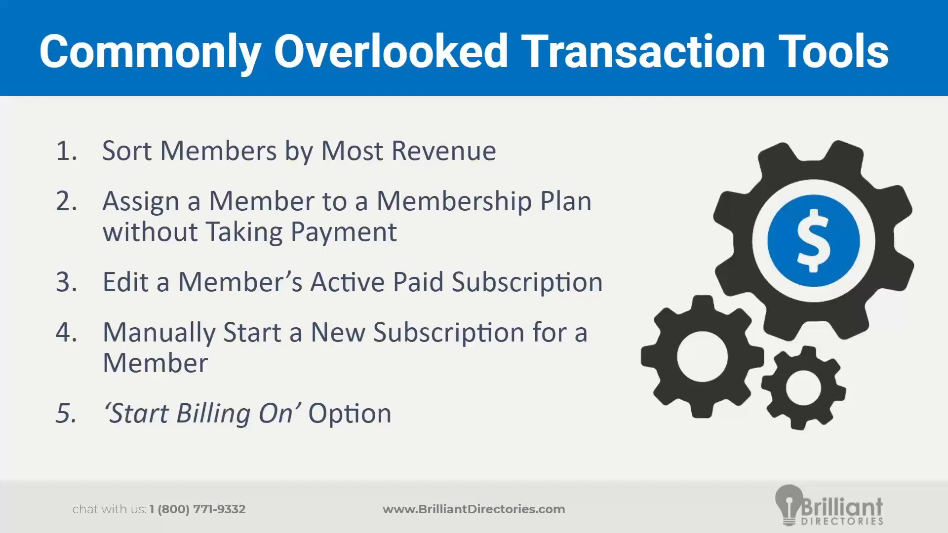
key("alt+Tab")
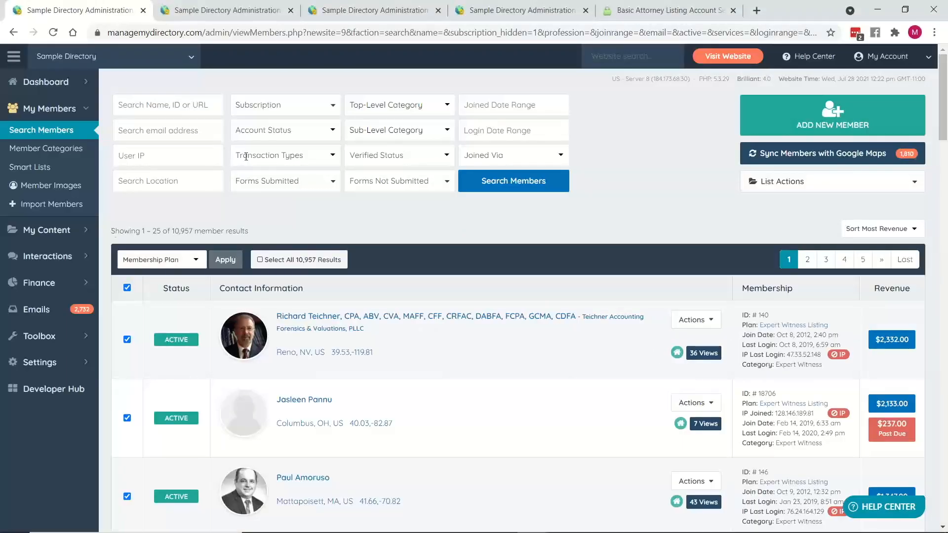
Step: Open the Transaction History and show the payment history of the newest payment's member in a separate browser tab
mouse_move(52, 291)
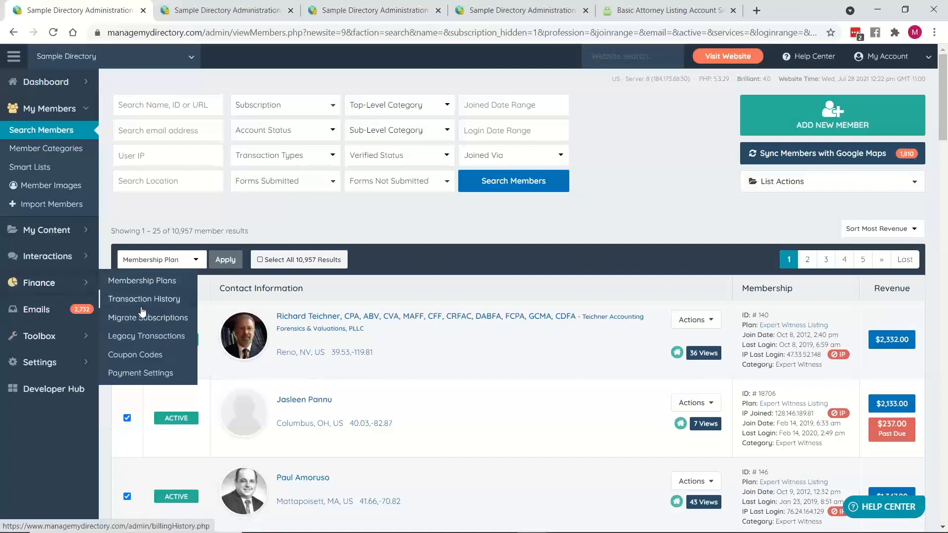
left_click(156, 302)
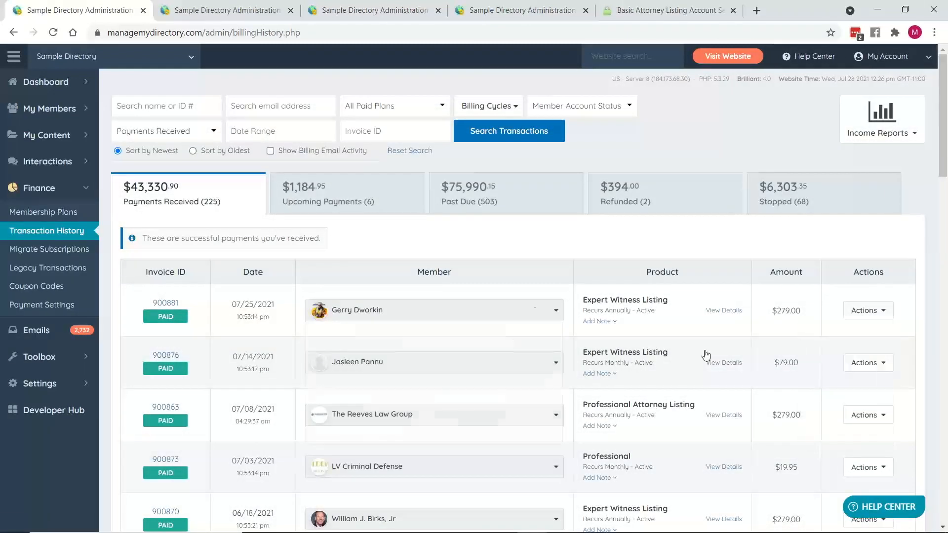
mouse_move(825, 310)
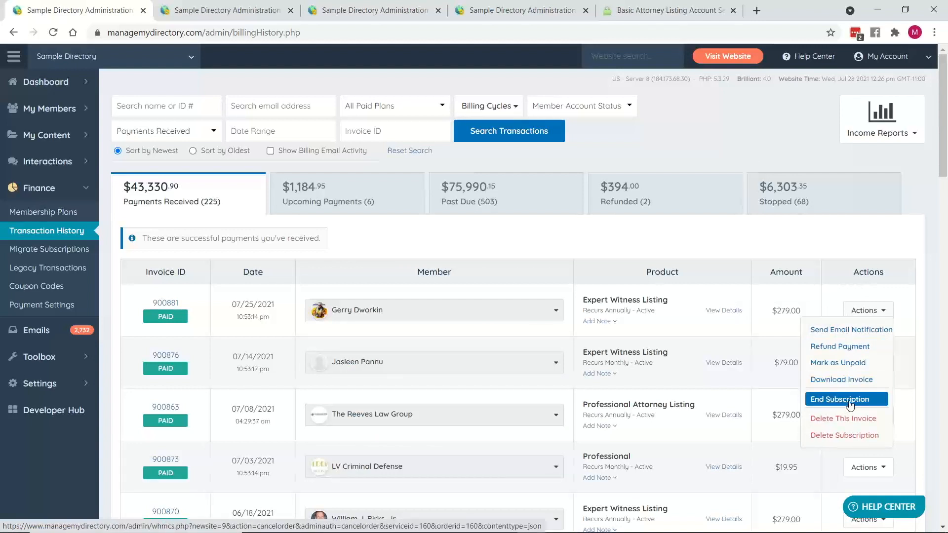
mouse_move(517, 307)
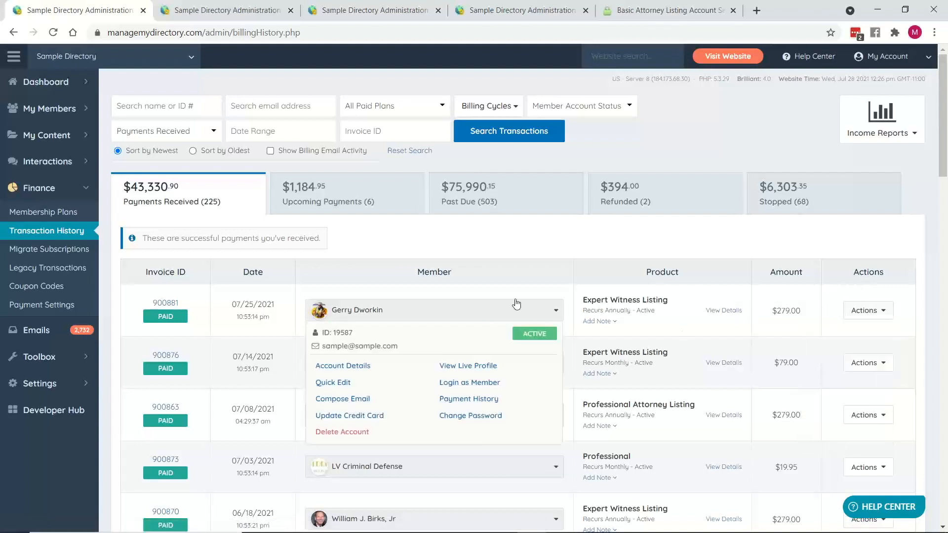
middle_click(489, 405)
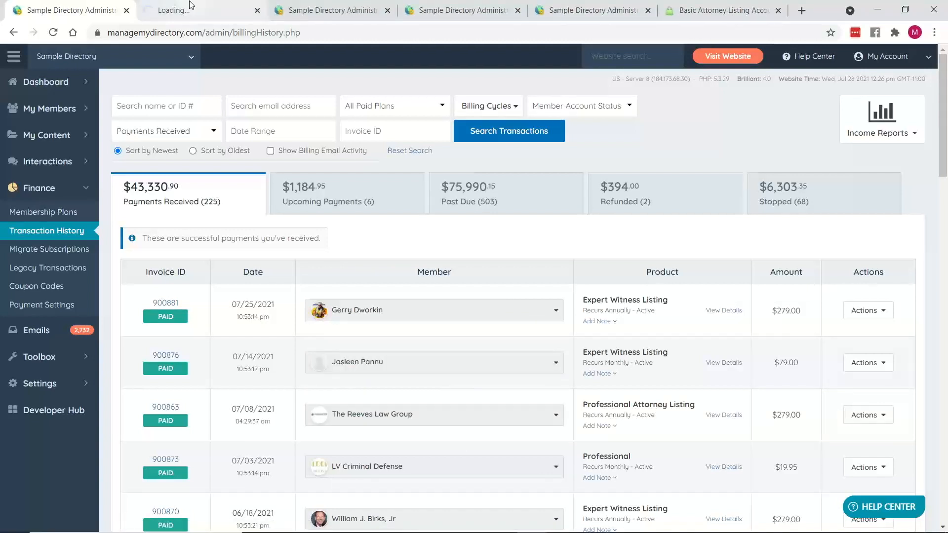
left_click(203, 9)
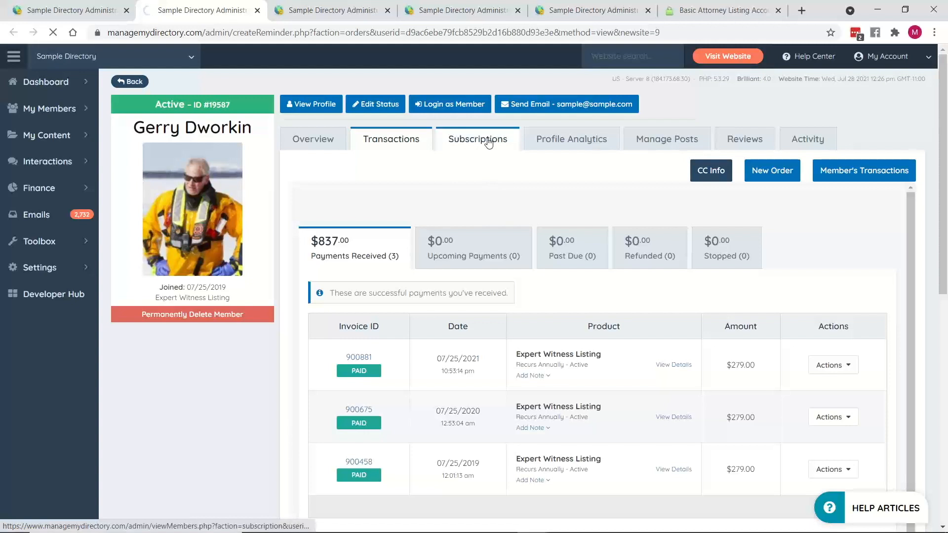
Step: Show the member's subscriptions and examine the activation date, next invoice date and price per billing cycle
left_click(458, 141)
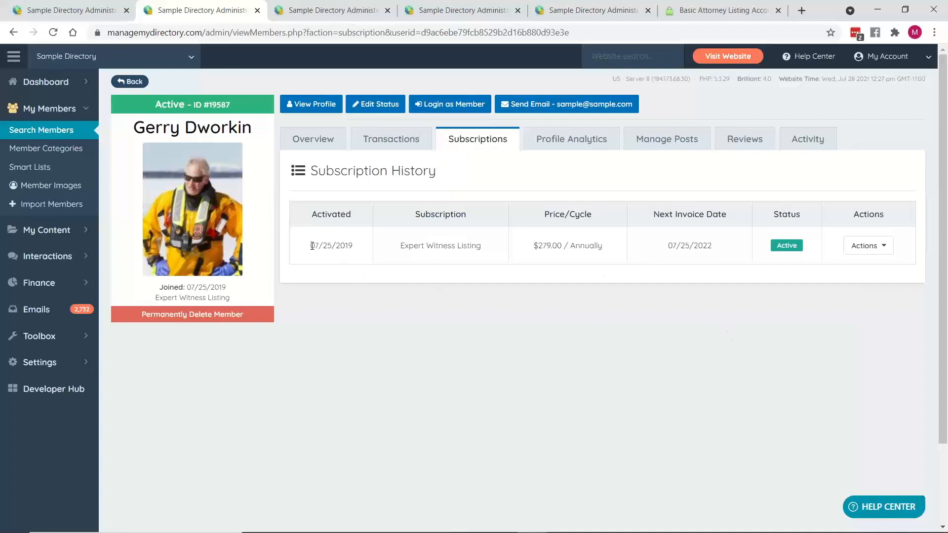
left_click_drag(310, 245, 364, 245)
left_click_drag(667, 245, 712, 247)
left_click_drag(534, 245, 611, 243)
left_click_drag(534, 245, 606, 247)
left_click(565, 245)
Step: Open the member's Expert Witness Listing subscription for editing and examine its billing cycle options and payment amount
left_click(878, 245)
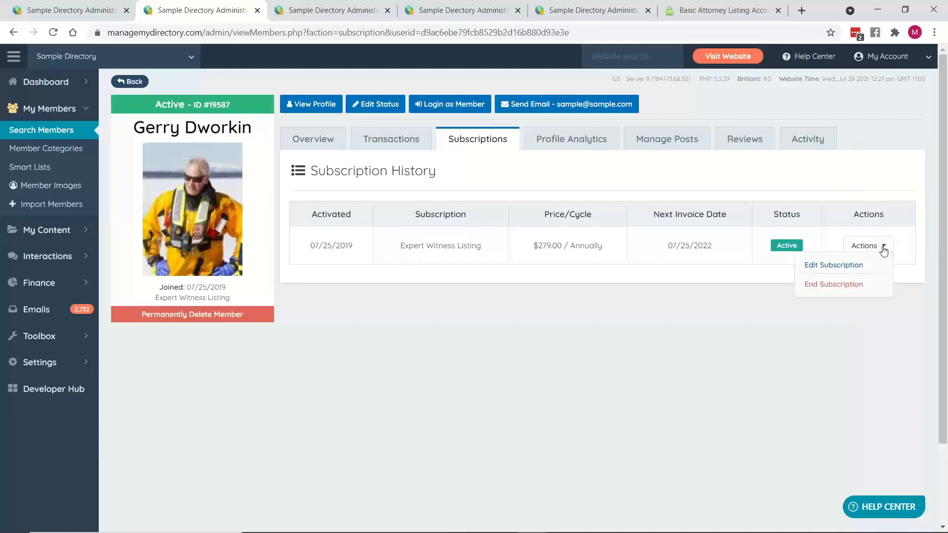
left_click(826, 267)
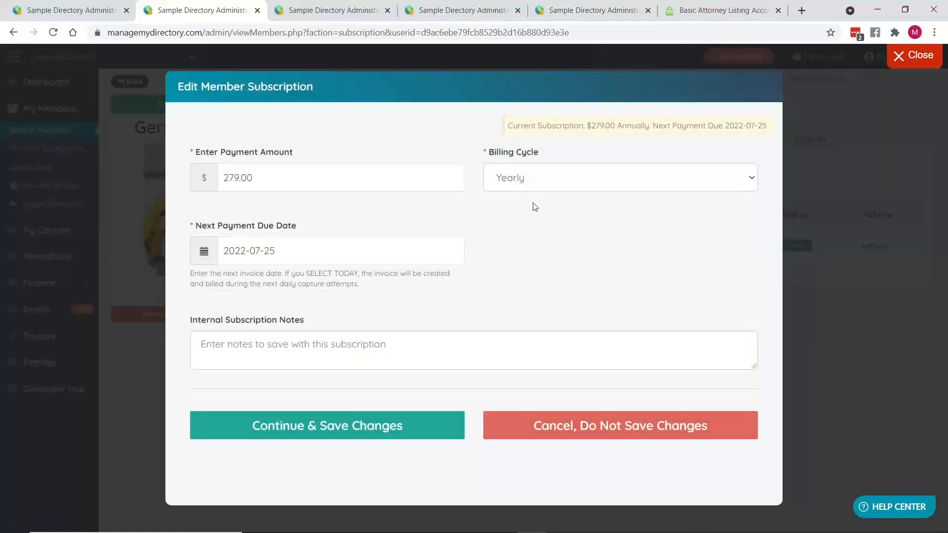
left_click(526, 186)
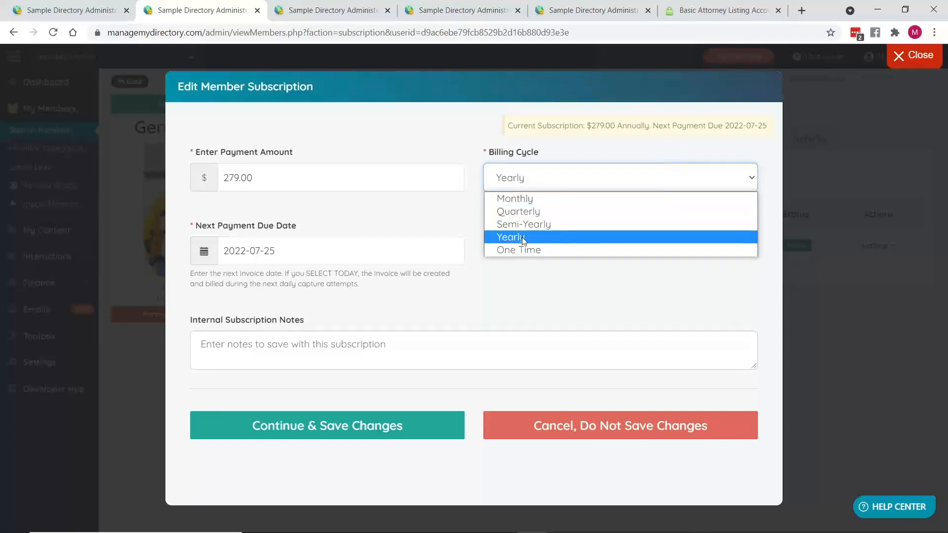
left_click(590, 304)
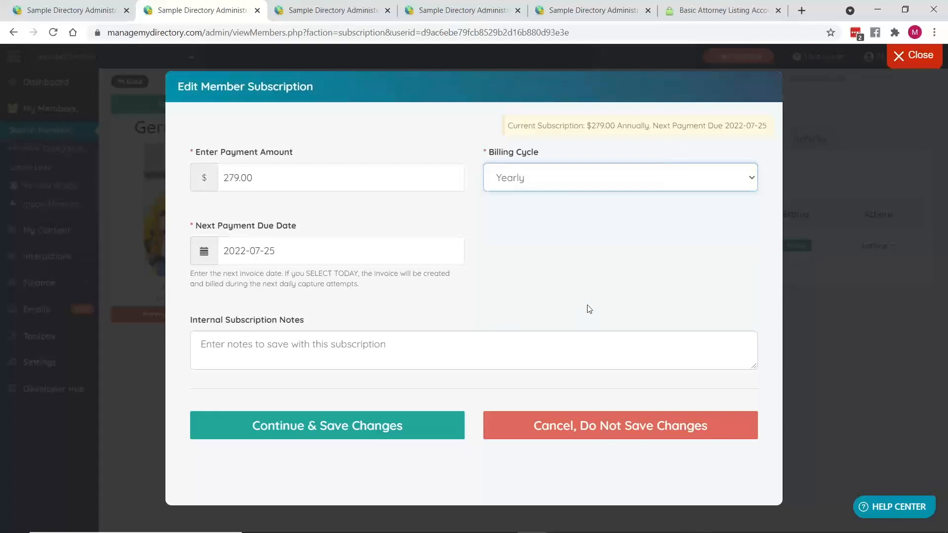
double_click(278, 186)
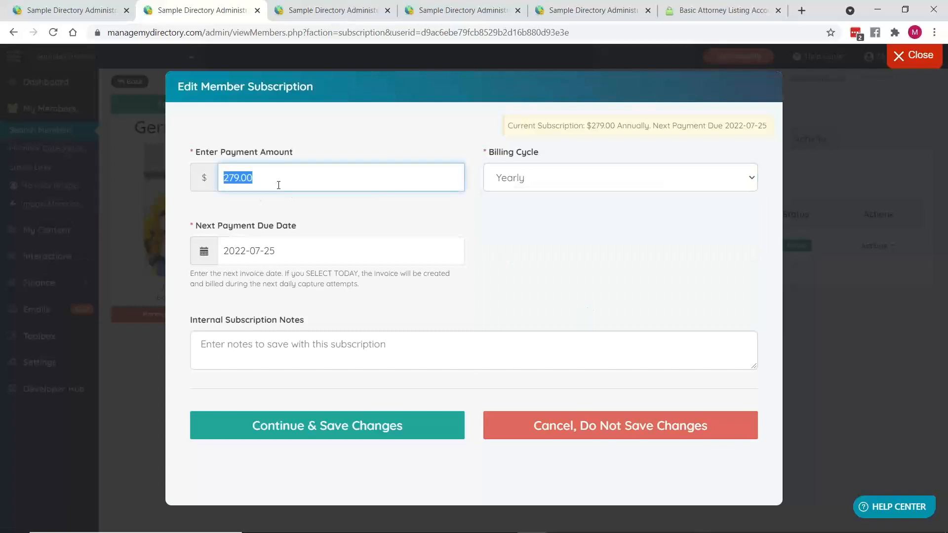
Step: Set the subscription's billing cycle to Monthly and its payment amount to $20
left_click(565, 188)
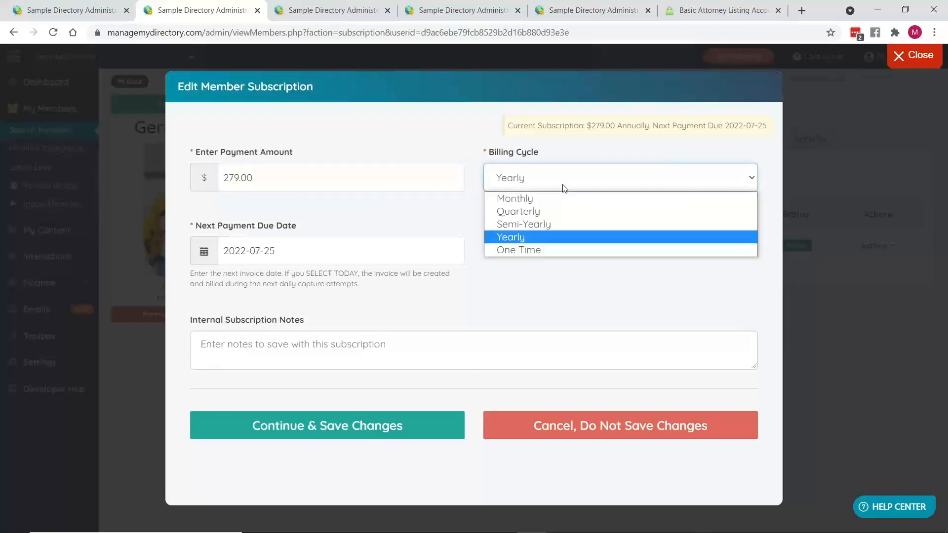
left_click(496, 197)
left_click_drag(238, 177, 295, 183)
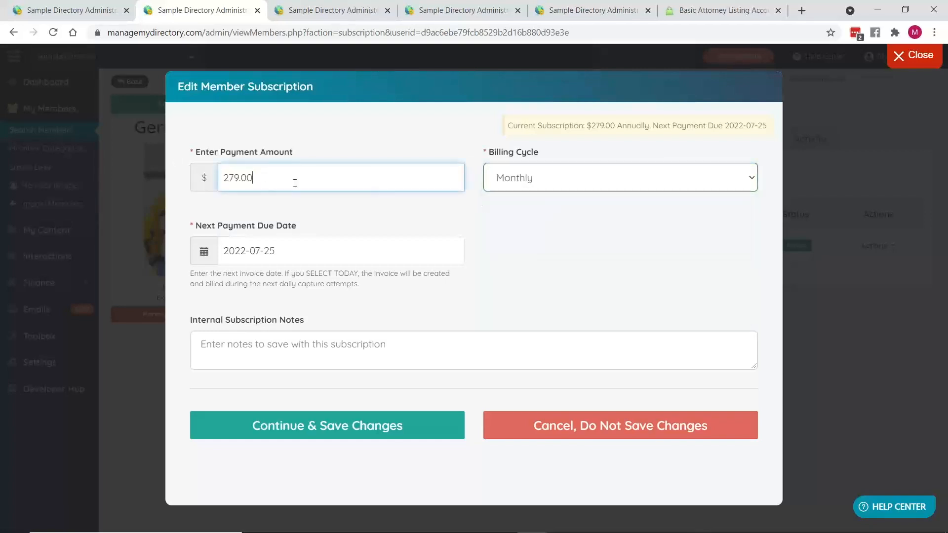
type("20")
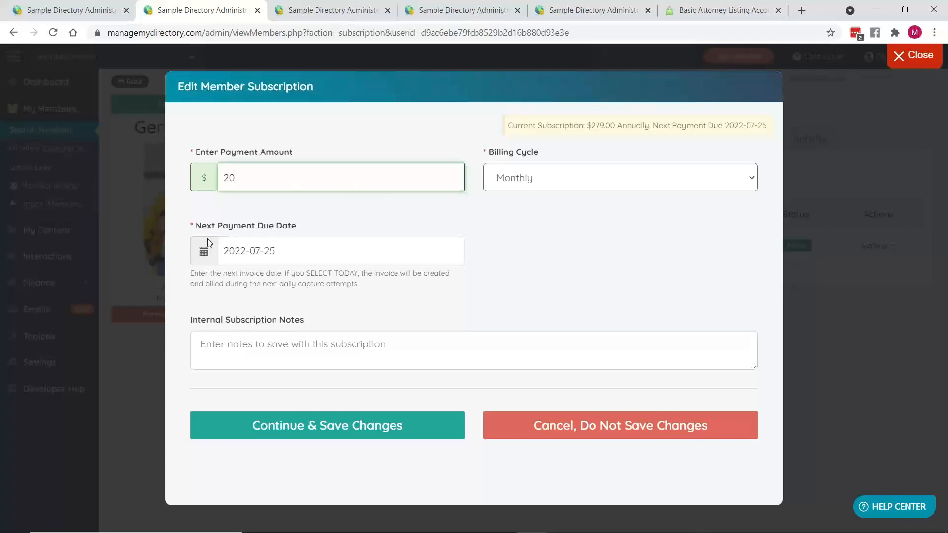
Step: Set the subscription's next payment due date to 2022-01-01
left_click_drag(197, 228, 297, 229)
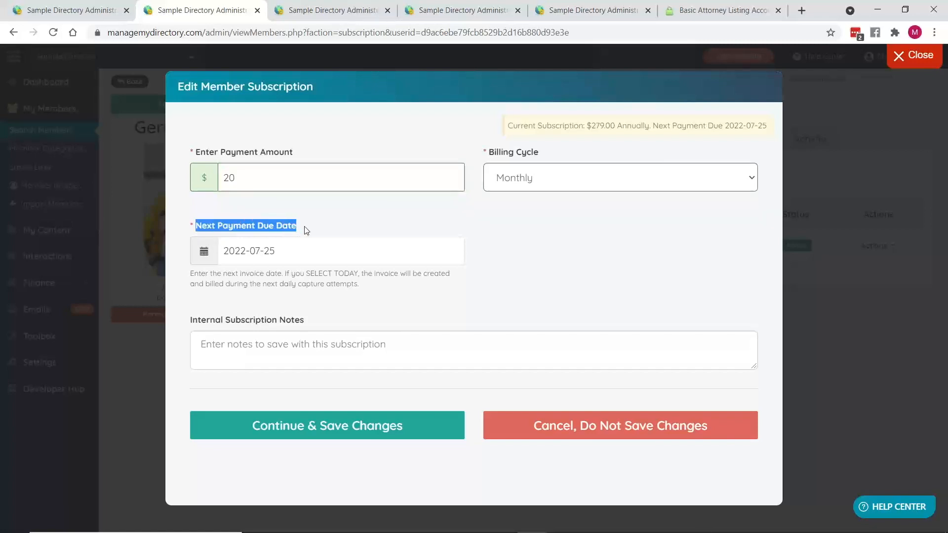
left_click(294, 253)
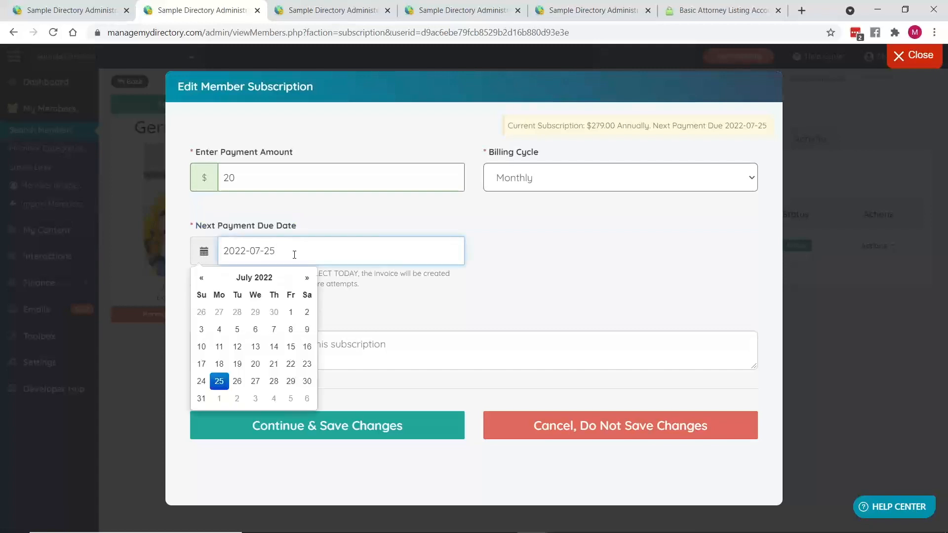
double_click(201, 279)
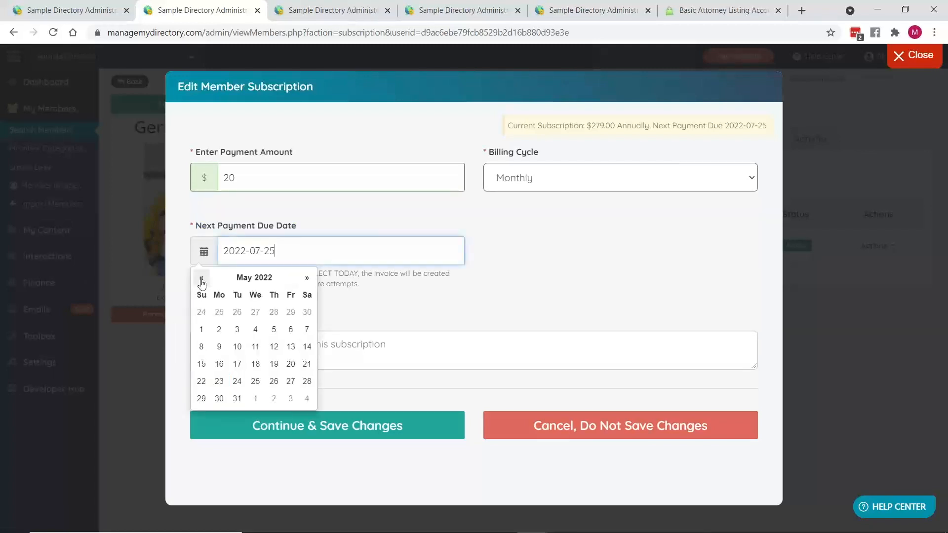
left_click(203, 280)
double_click(203, 280)
double_click(202, 280)
left_click(203, 280)
left_click(202, 280)
left_click(203, 280)
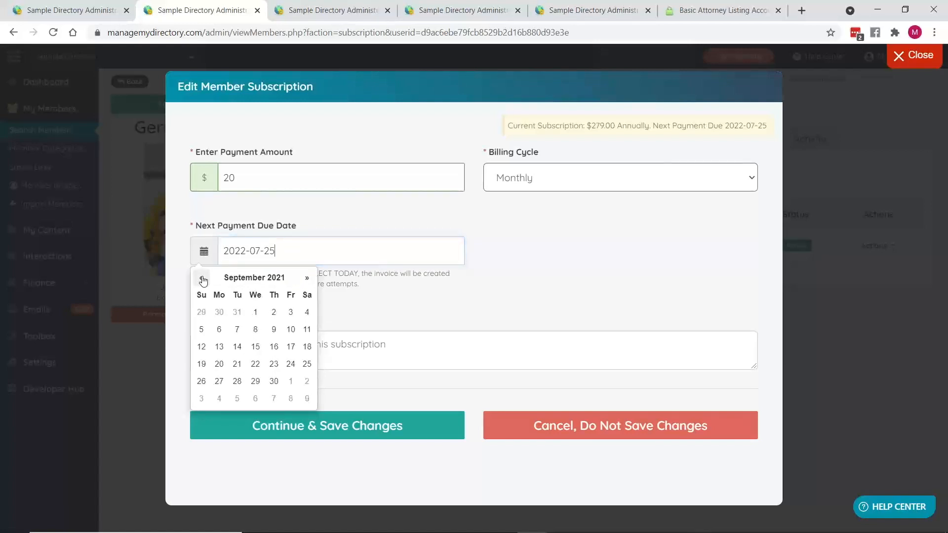
left_click(203, 280)
left_click(202, 279)
left_click(305, 281)
left_click(305, 280)
left_click(306, 280)
left_click(307, 281)
left_click(307, 280)
left_click(307, 280)
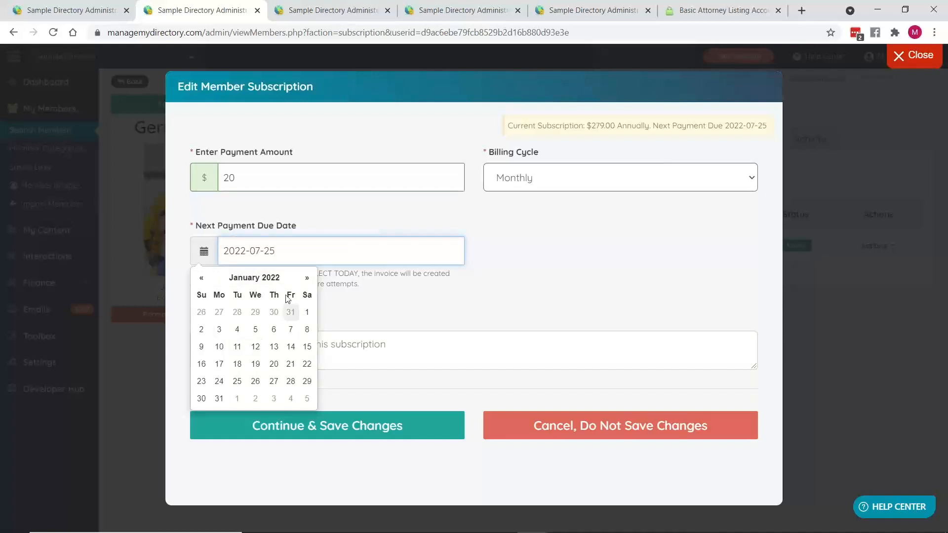
left_click(307, 312)
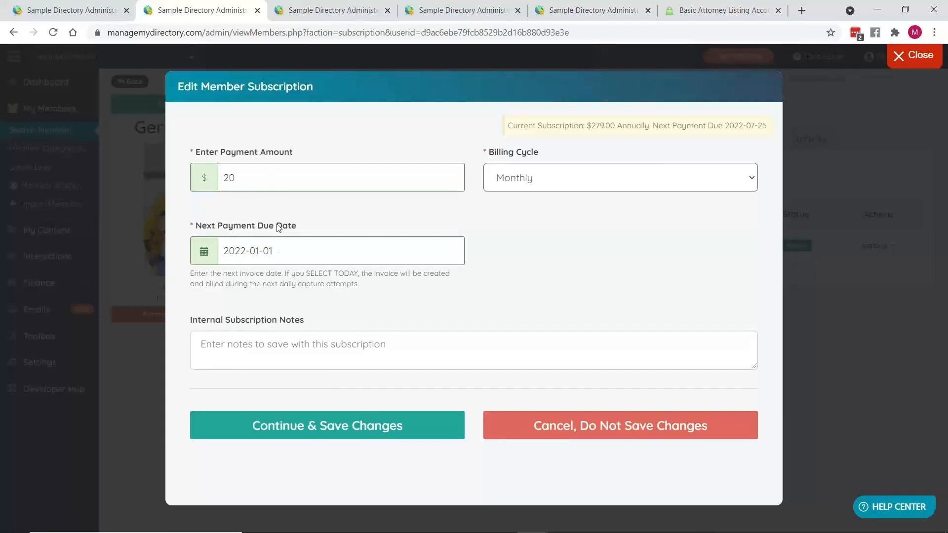
Step: Leave the internal subscription notes empty and dismiss the subscription edits without saving
left_click(249, 350)
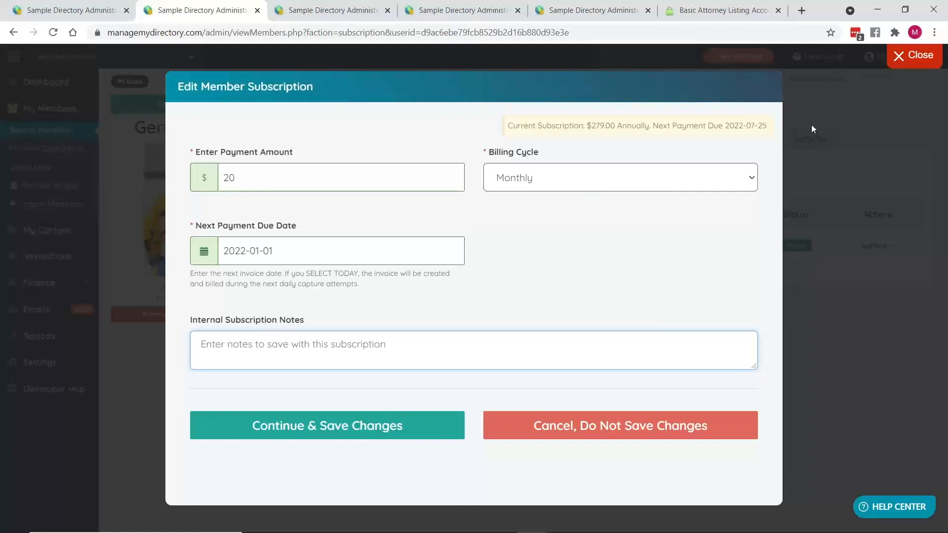
left_click(911, 56)
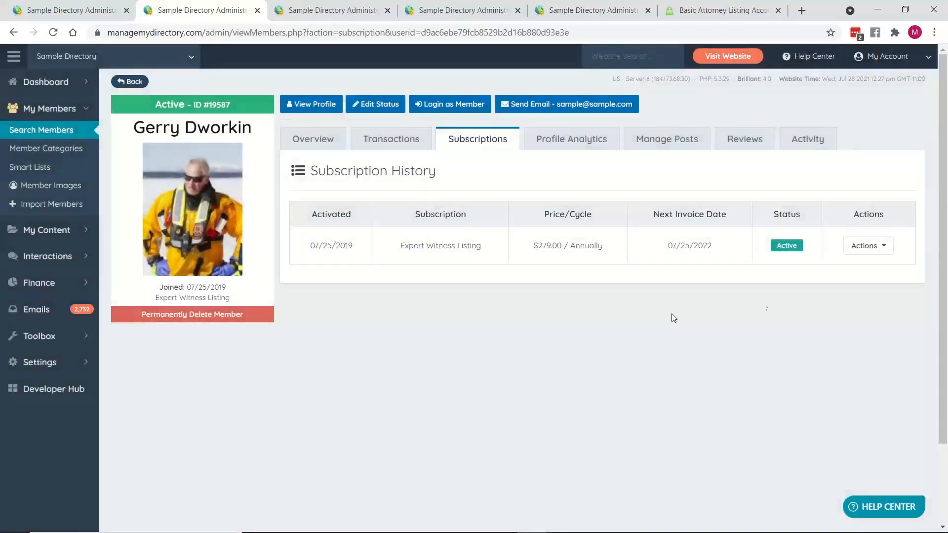
key("alt+Tab")
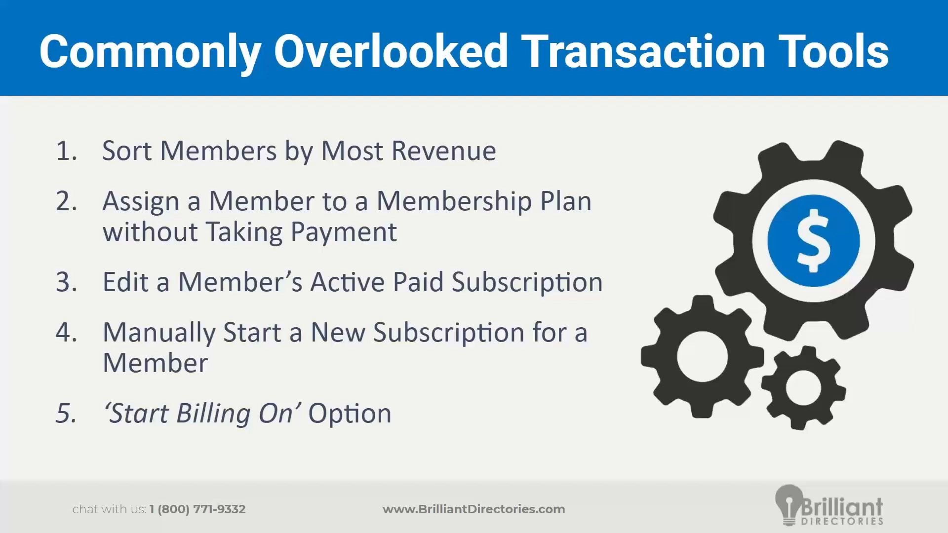
key("alt+Tab")
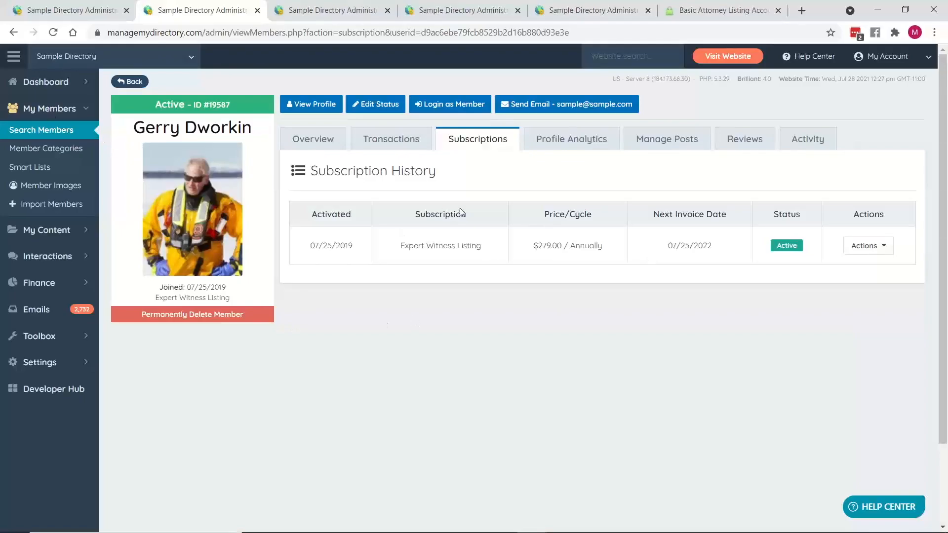
Step: Return to the member's transactions and start a new order for the member
left_click(388, 145)
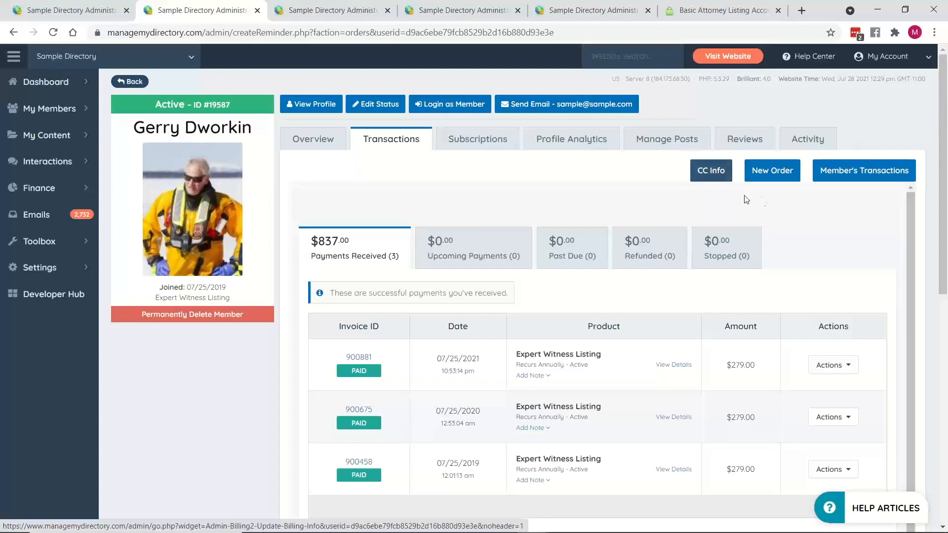
left_click(782, 175)
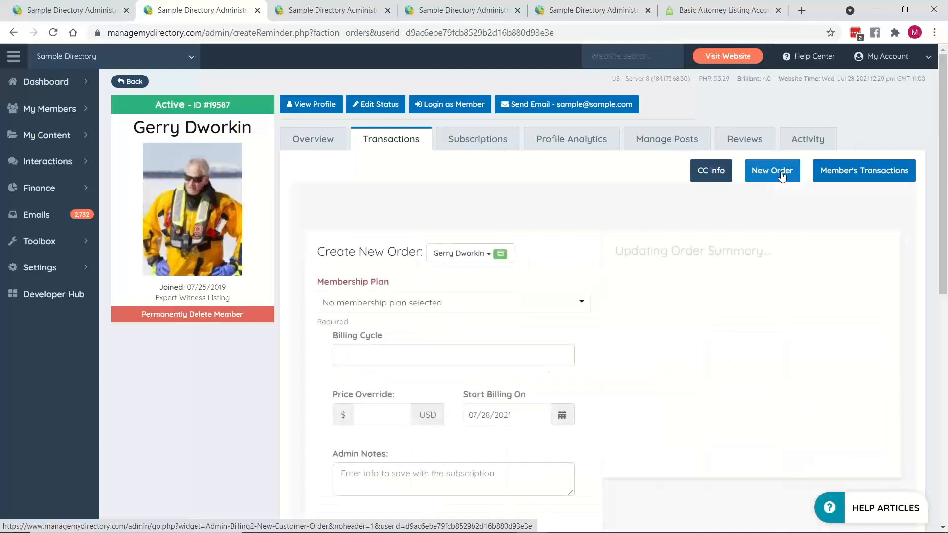
scroll(565, 162, "down", 3)
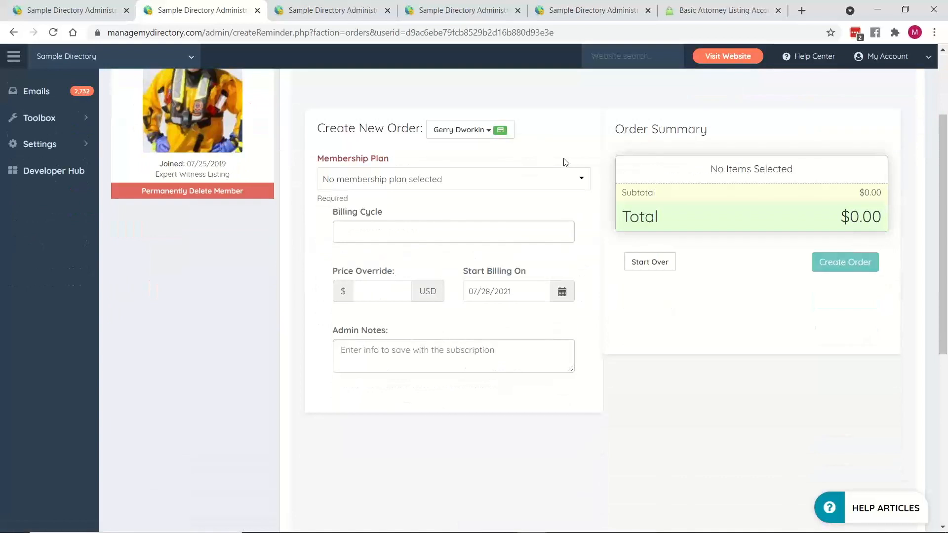
scroll(576, 223, "up", 3)
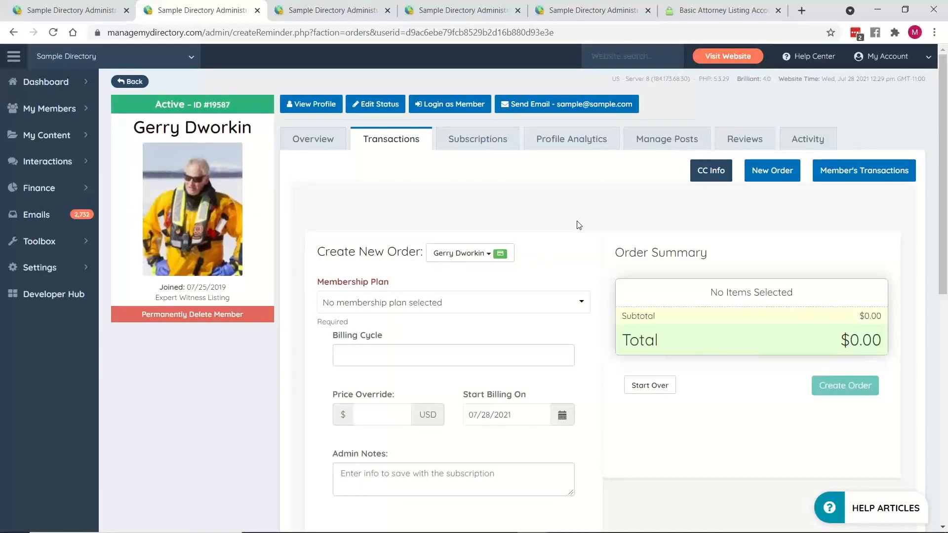
scroll(563, 224, "down", 3)
Step: Choose Expert Witness Listing as the order's membership plan with the Annually $449.00 billing cycle
left_click(413, 182)
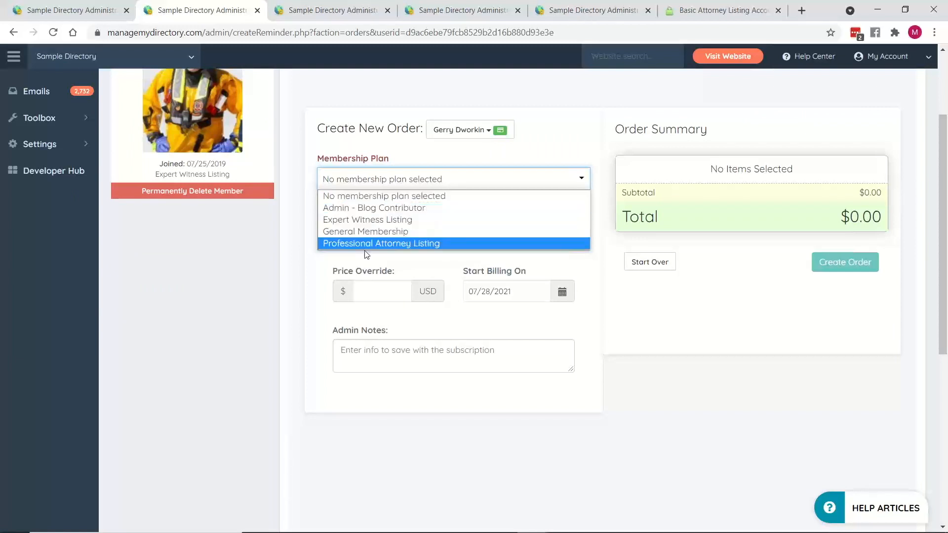
left_click(360, 219)
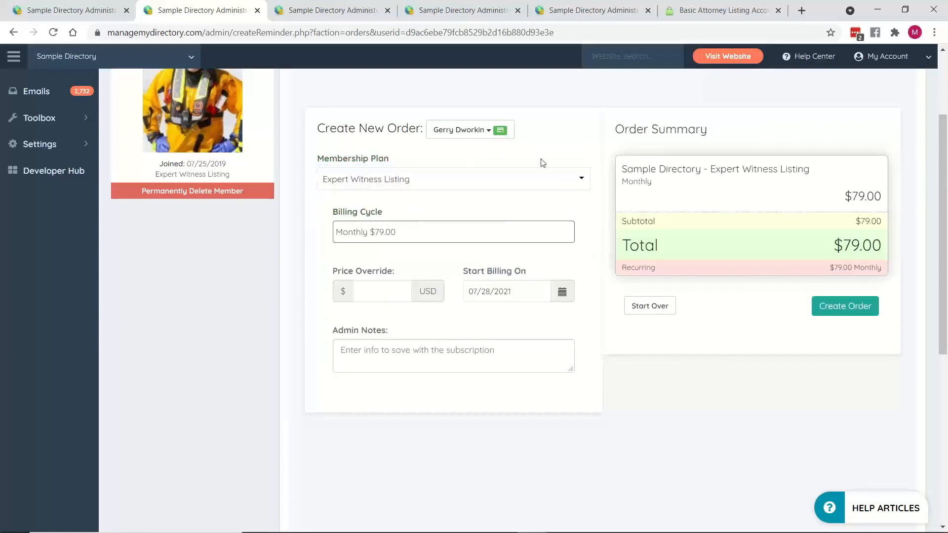
left_click(383, 239)
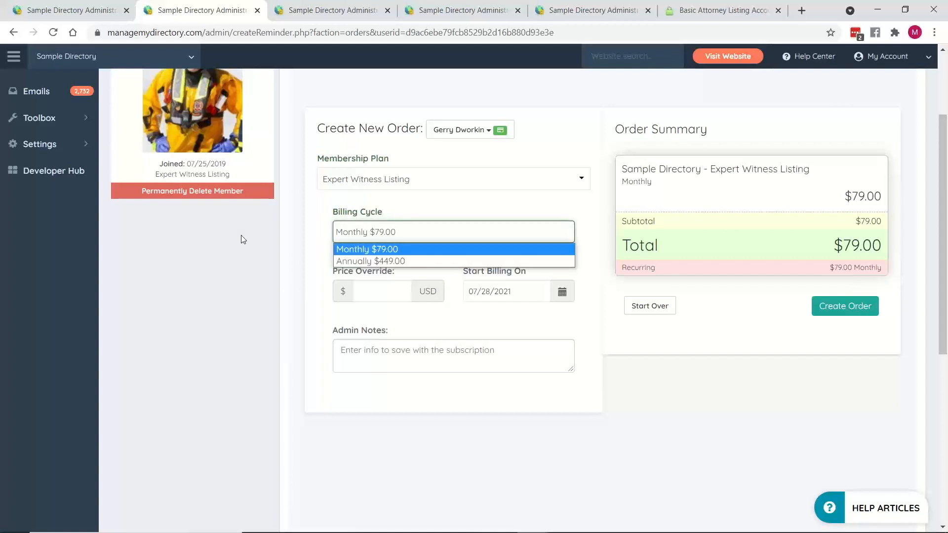
left_click(389, 261)
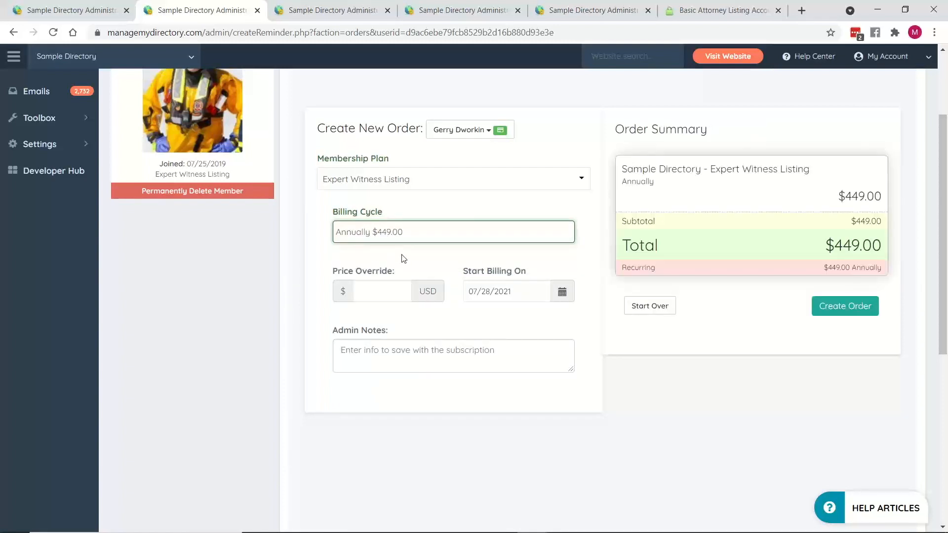
Step: Set the new order's price override to 100 USD
left_click(404, 283)
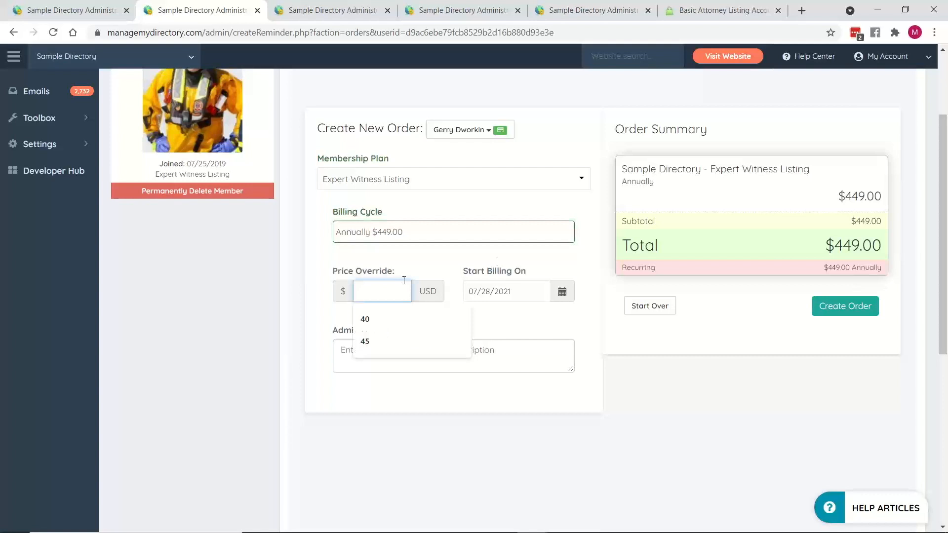
type("100")
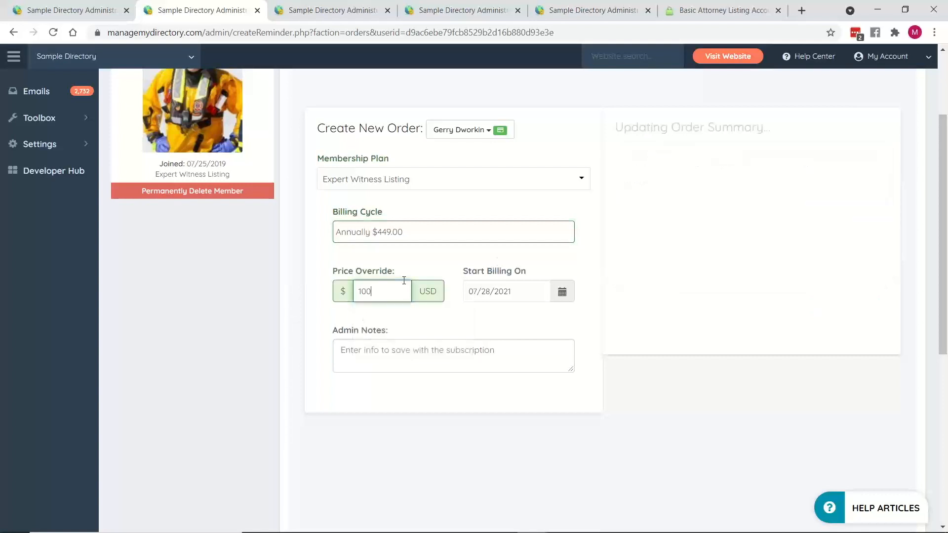
left_click(321, 264)
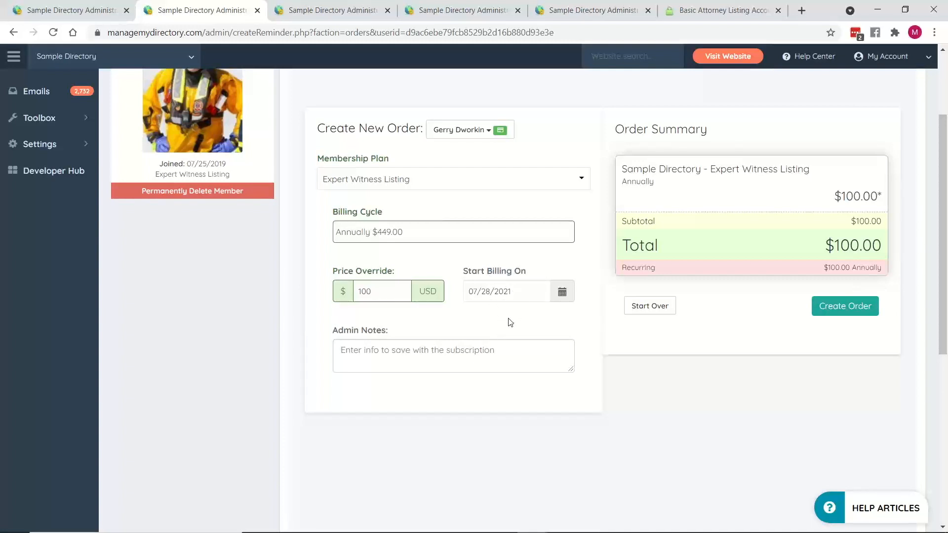
Step: Set the order's billing start date to 01/01/2022 and leave the admin notes empty
left_click(525, 290)
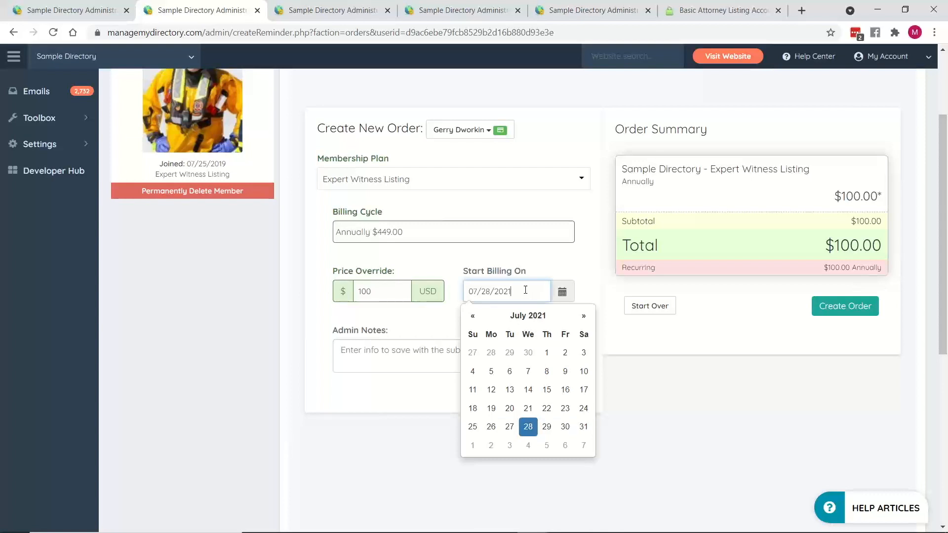
left_click(584, 317)
left_click(586, 318)
left_click(586, 316)
left_click(586, 316)
left_click(586, 317)
left_click(586, 316)
left_click(586, 352)
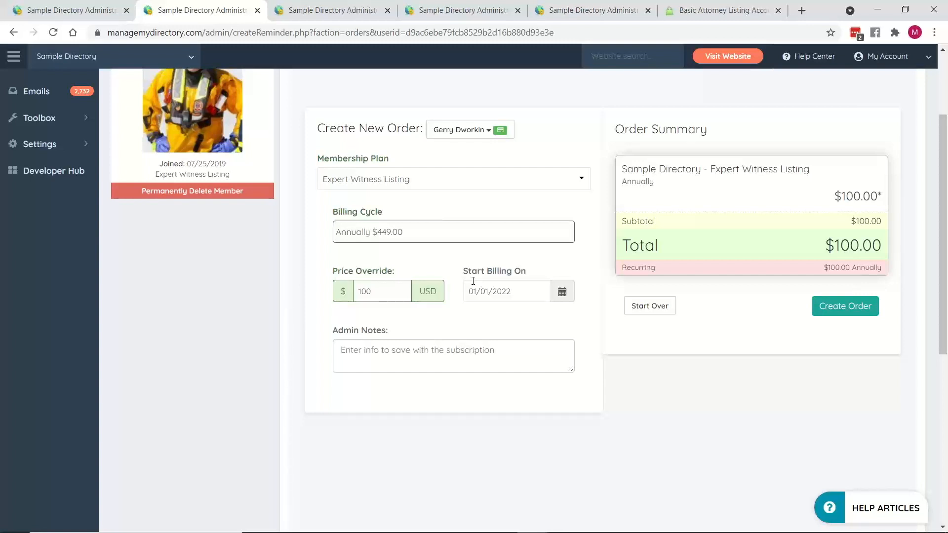
left_click(359, 349)
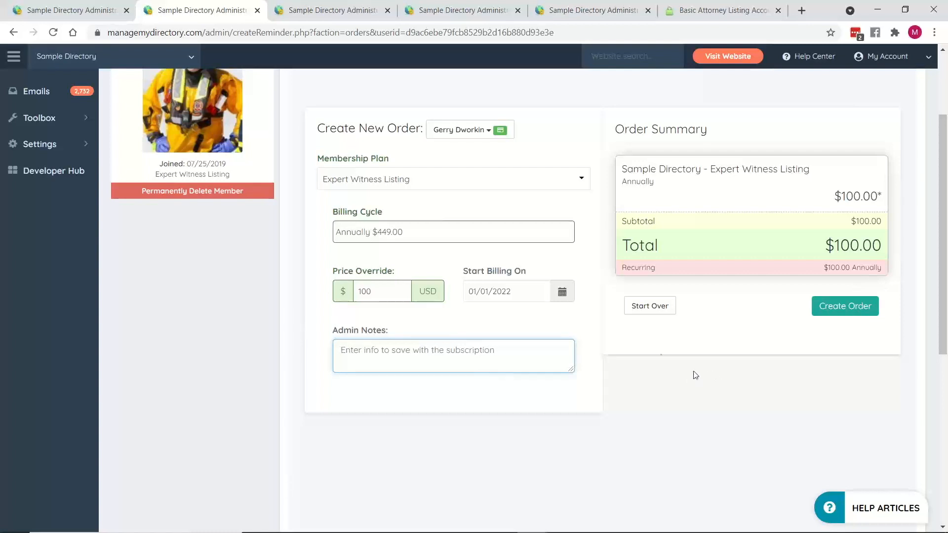
scroll(760, 203, "up", 2)
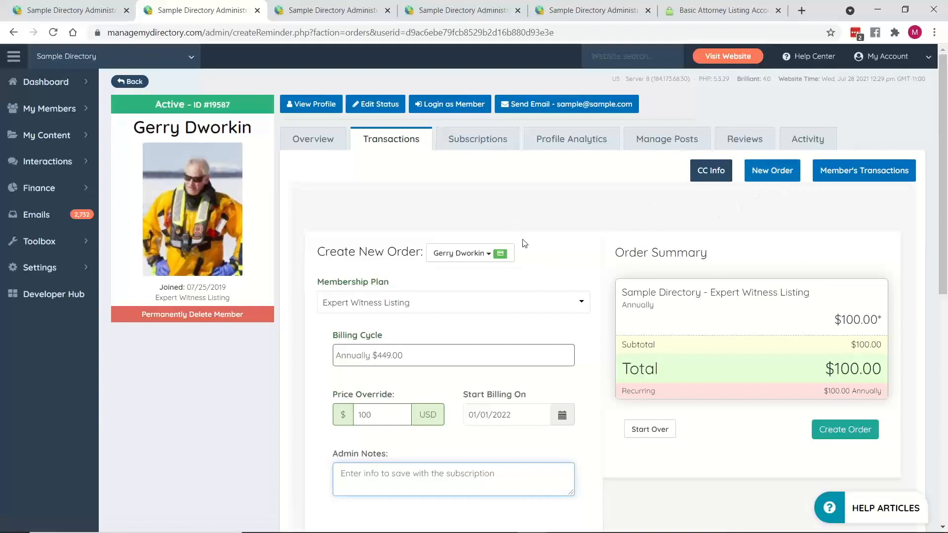
key("alt+Tab")
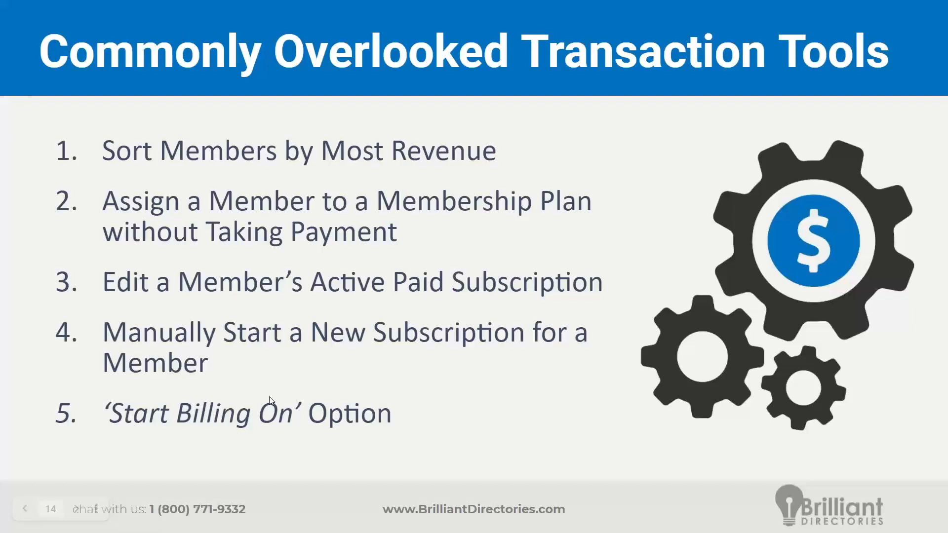
key("Right")
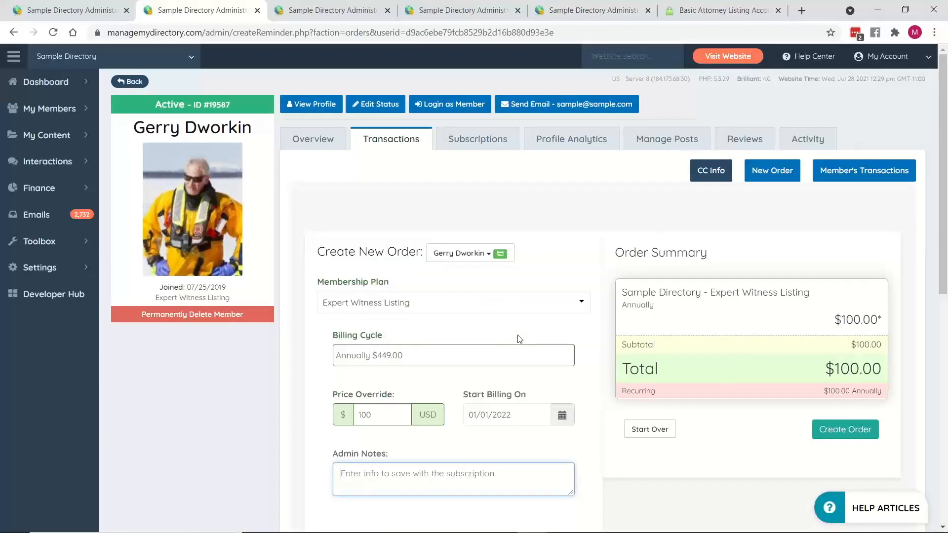
Step: Go to the finance transaction history and display the Recurring Income Estimator report
left_click(87, 185)
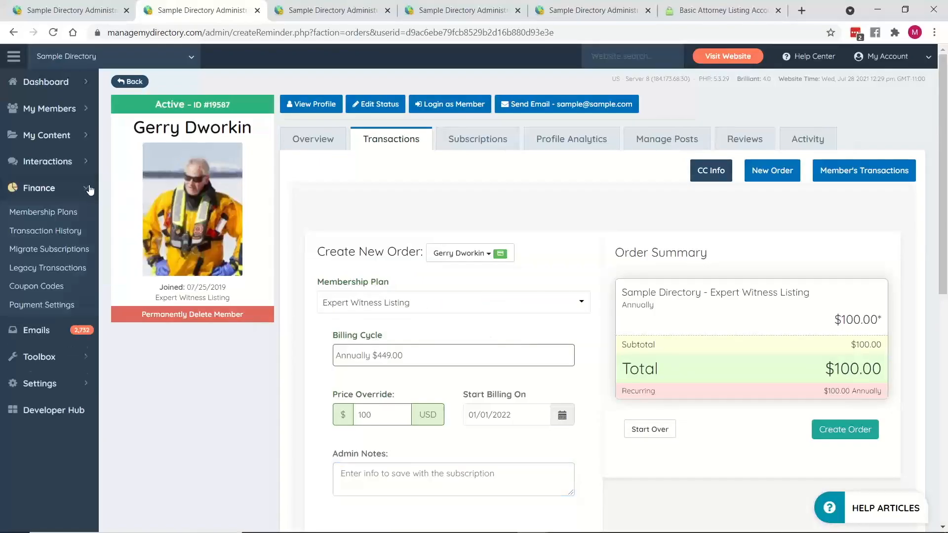
left_click(50, 231)
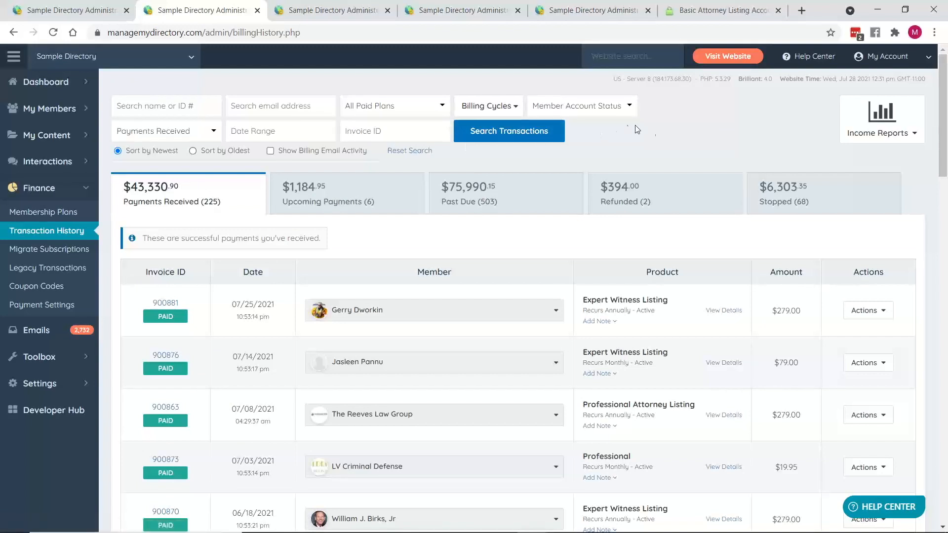
left_click(893, 138)
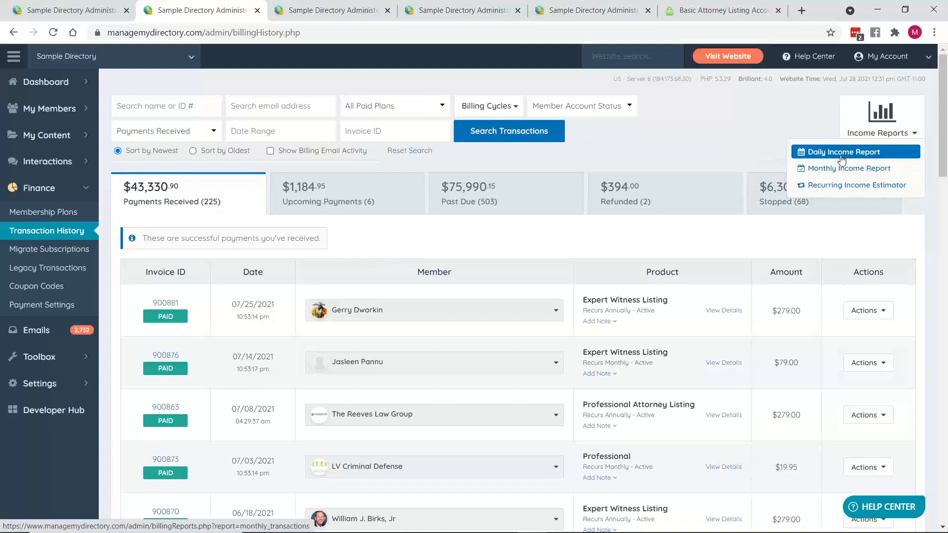
left_click(842, 192)
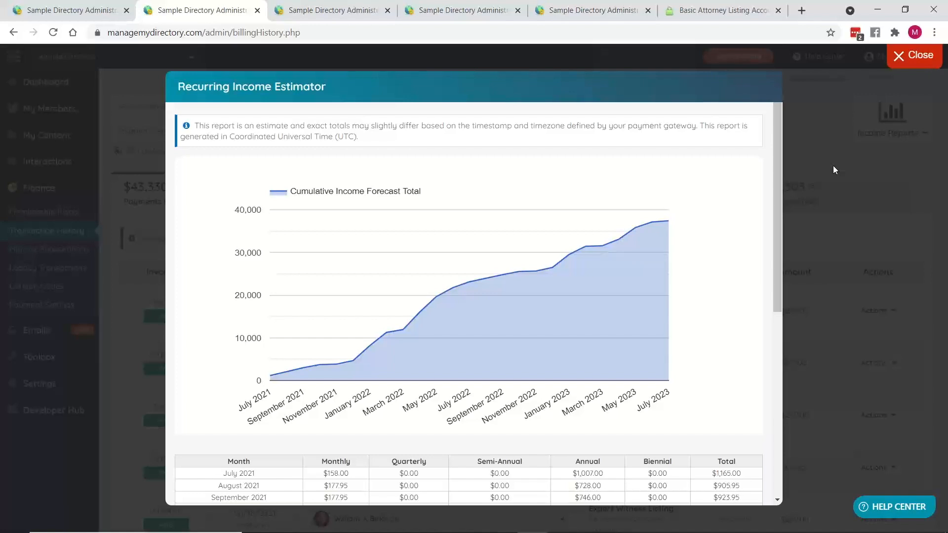
Step: Examine the estimator's July and August 2021 forecast rows, including August's total, annual and monthly amounts
scroll(716, 185, "down", 3)
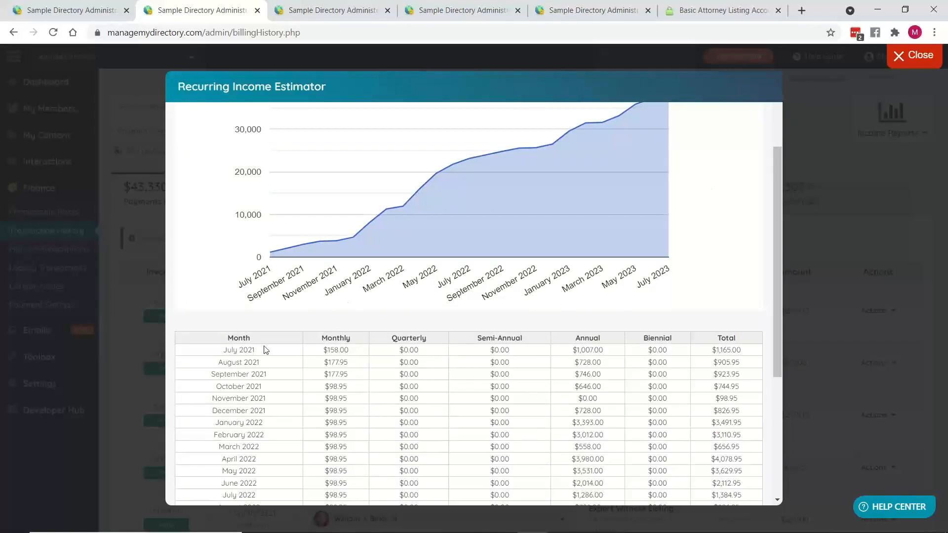
left_click_drag(222, 349, 702, 350)
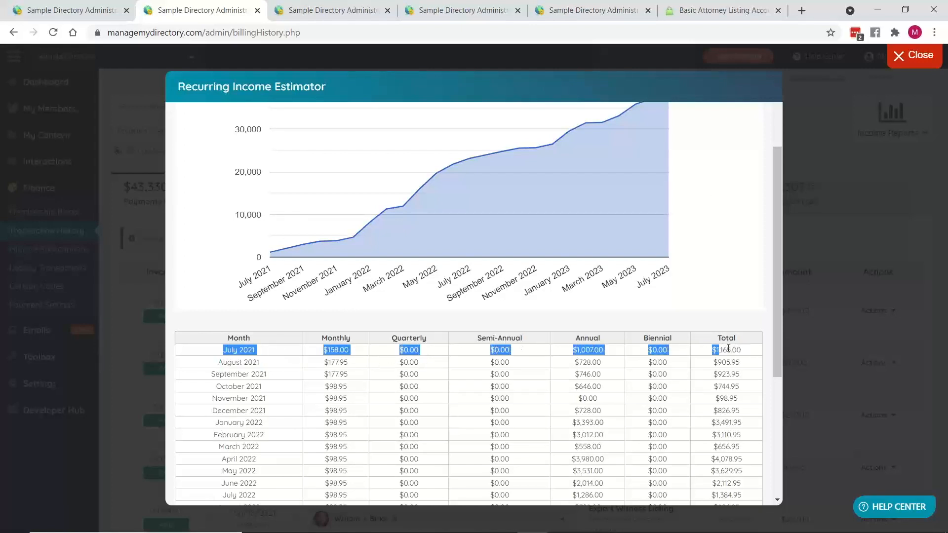
left_click(301, 353)
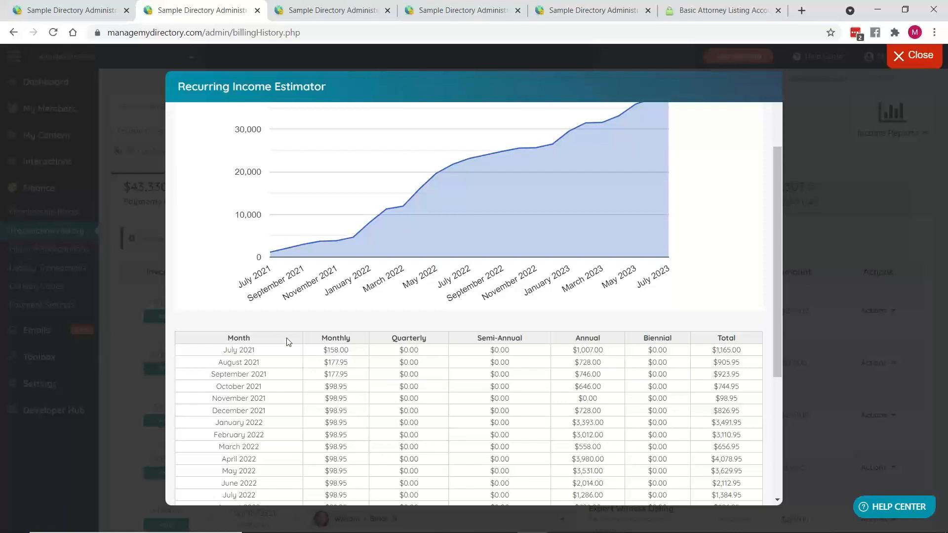
scroll(279, 295, "down", 3)
left_click_drag(219, 242, 743, 239)
scroll(726, 224, "up", 3)
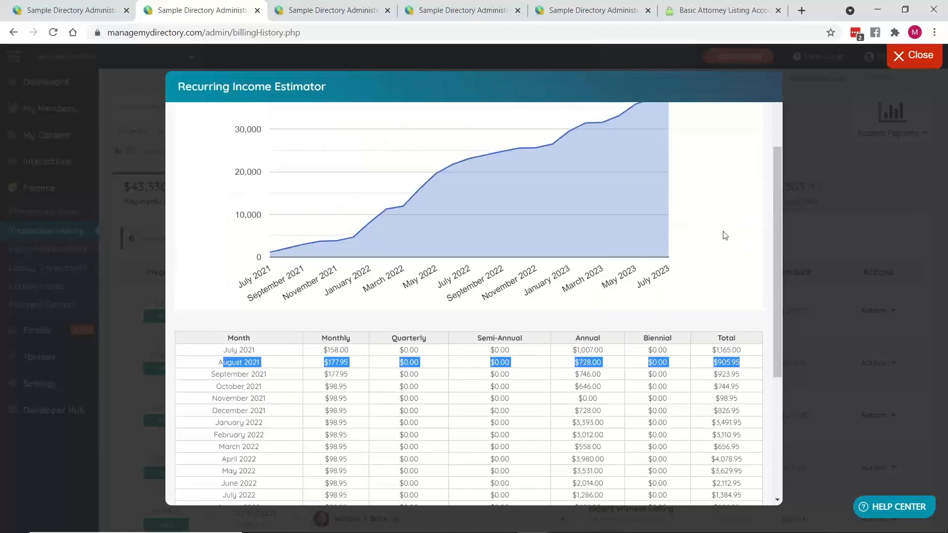
left_click(745, 417)
left_click_drag(714, 362, 743, 365)
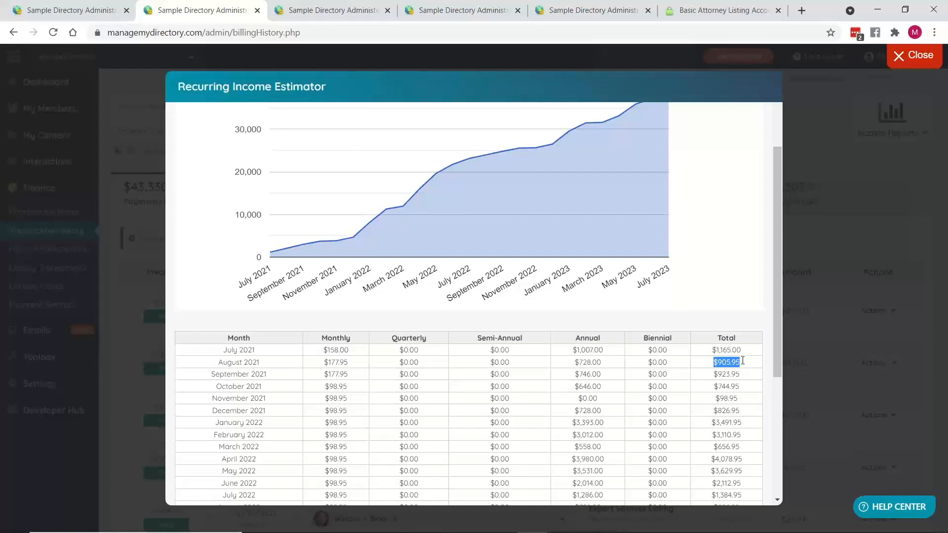
left_click_drag(577, 363, 603, 364)
left_click_drag(323, 363, 359, 363)
Step: Close the estimator, display the Monthly Income Report and inspect the April income bars for 2019 and 2021
left_click(907, 59)
left_click(889, 132)
left_click(828, 174)
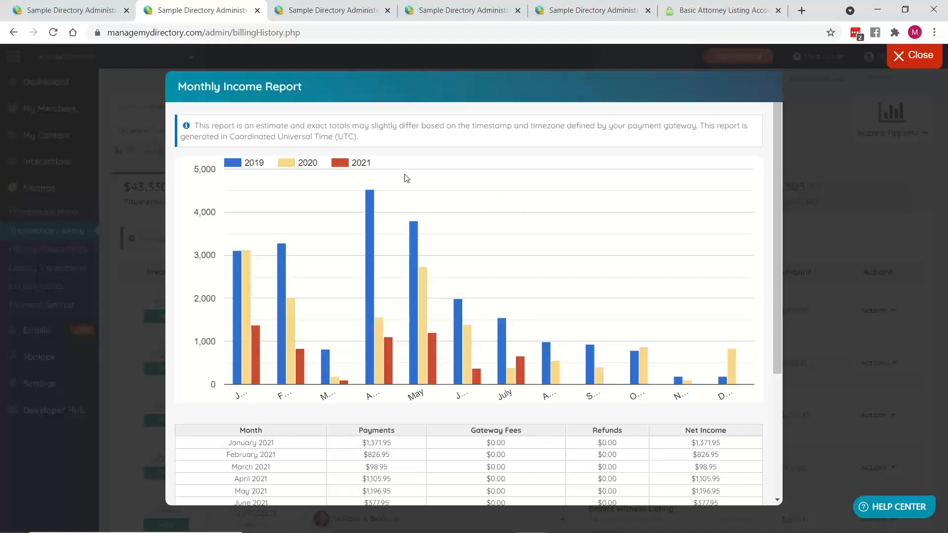
mouse_move(370, 233)
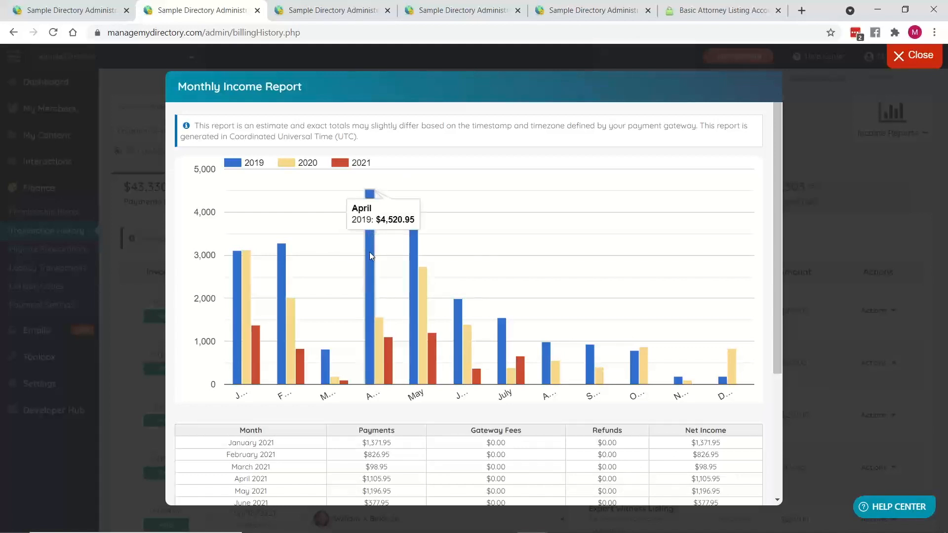
mouse_move(388, 358)
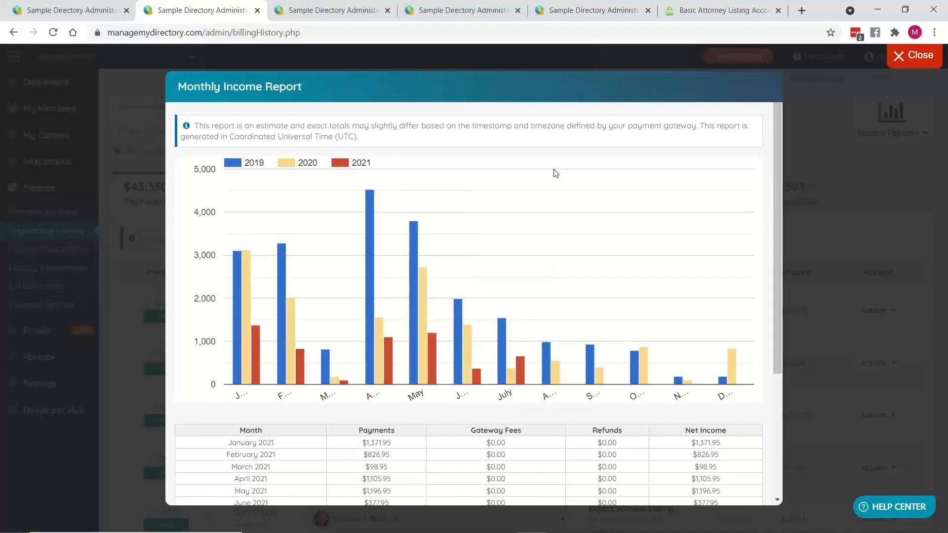
Step: Replace the monthly report with the Daily Income Report and inspect the chart's payments for days 3 and 8
left_click(833, 285)
left_click(881, 119)
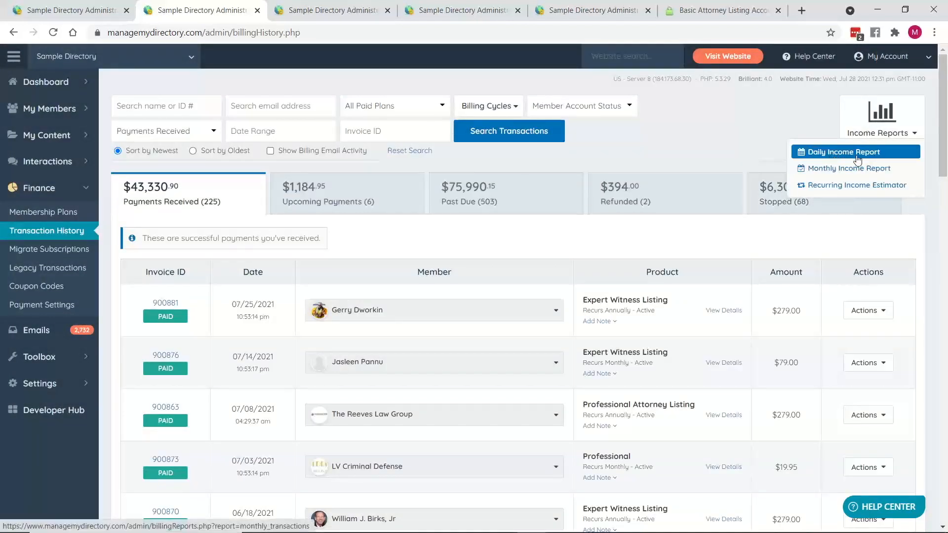
left_click(859, 153)
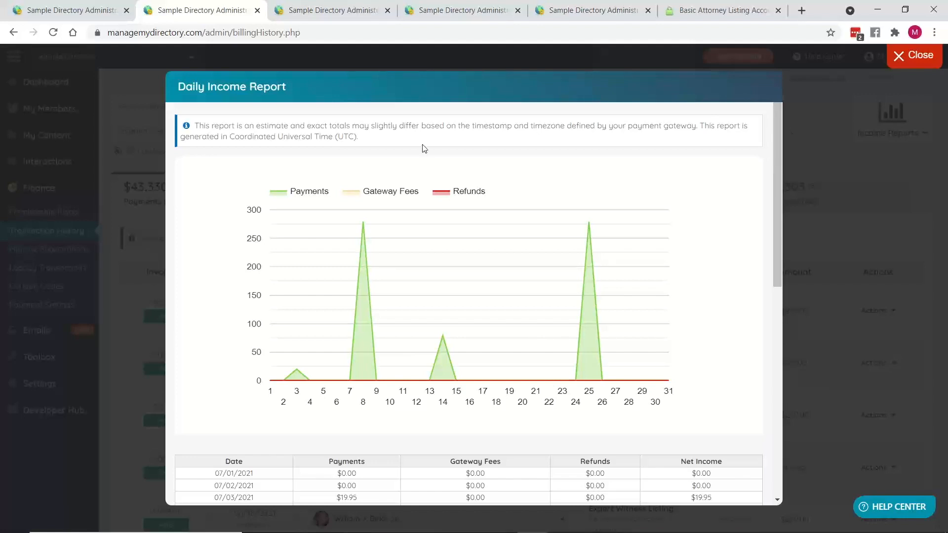
scroll(227, 251, "down", 2)
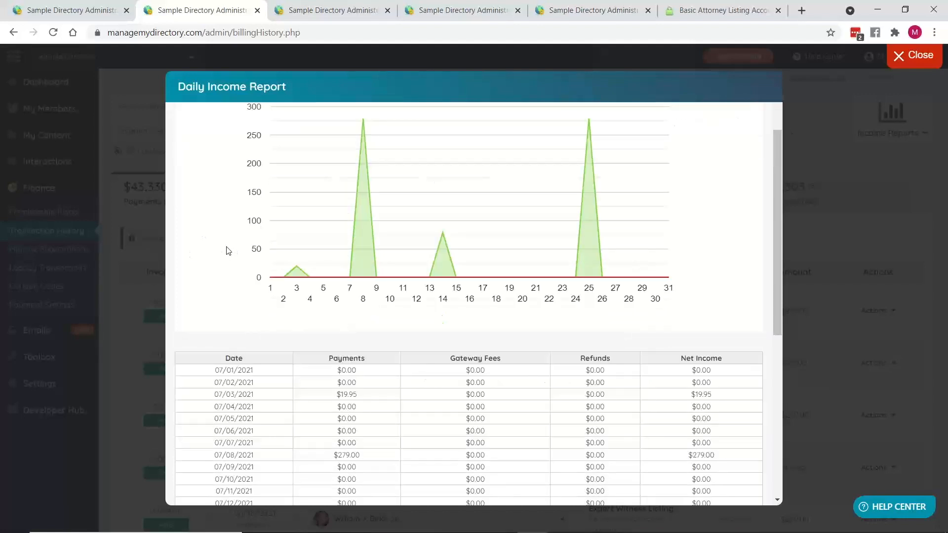
scroll(212, 257, "up", 2)
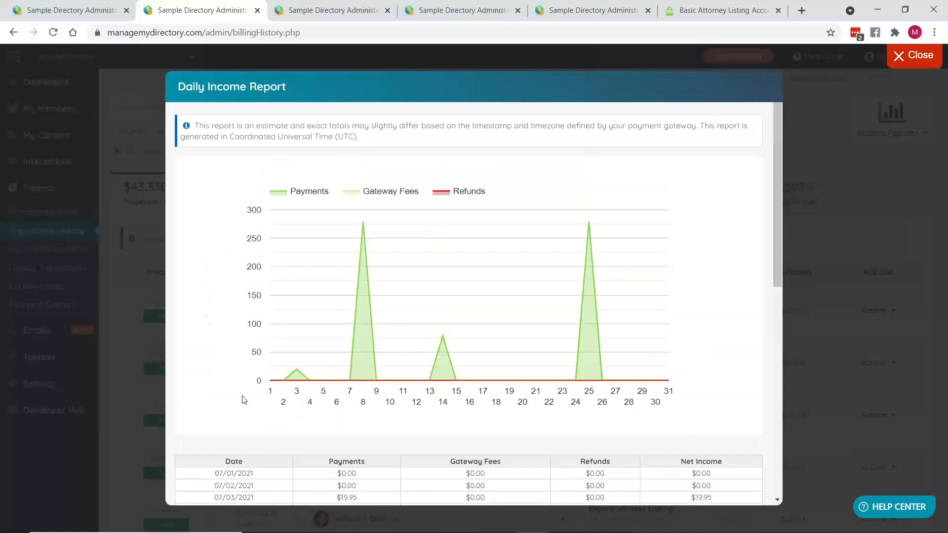
mouse_move(297, 374)
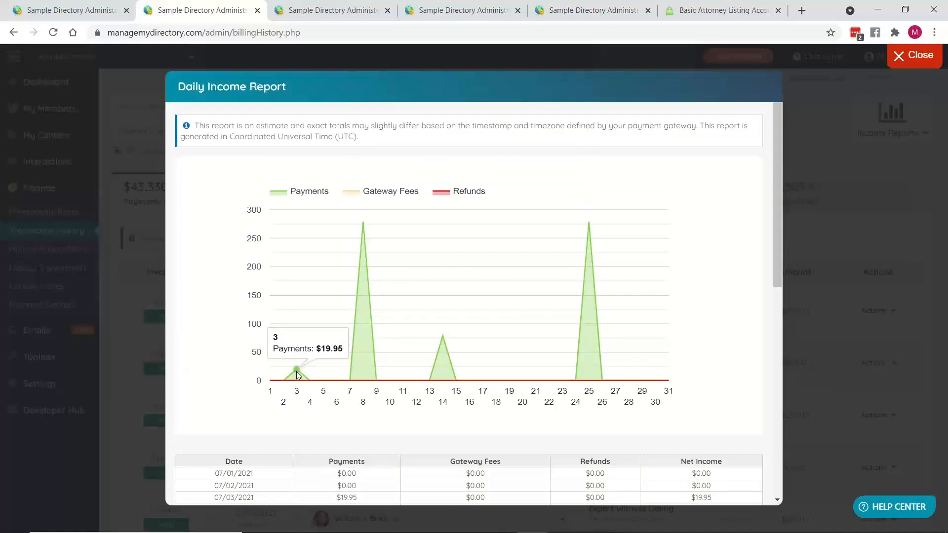
mouse_move(367, 231)
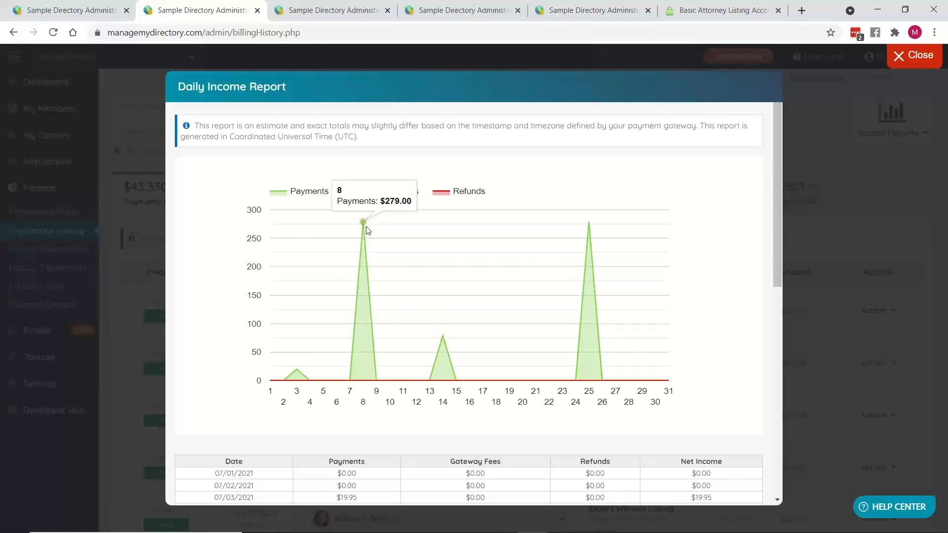
Step: Review the July 2021 daily income table through its end, highlighting the rows from 07/28/2021 to 07/31/2021
scroll(483, 260, "down", 3)
scroll(484, 263, "down", 2)
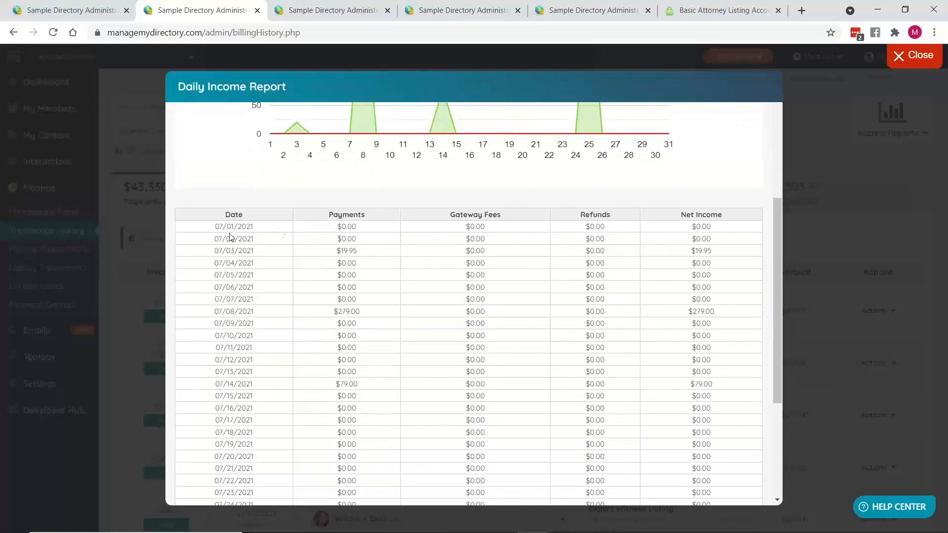
scroll(239, 235, "down", 3)
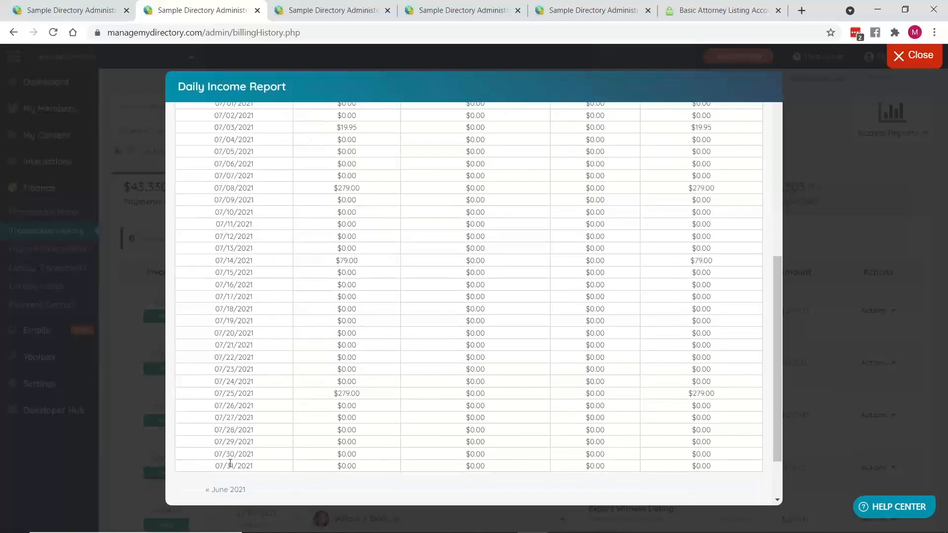
left_click_drag(216, 465, 726, 464)
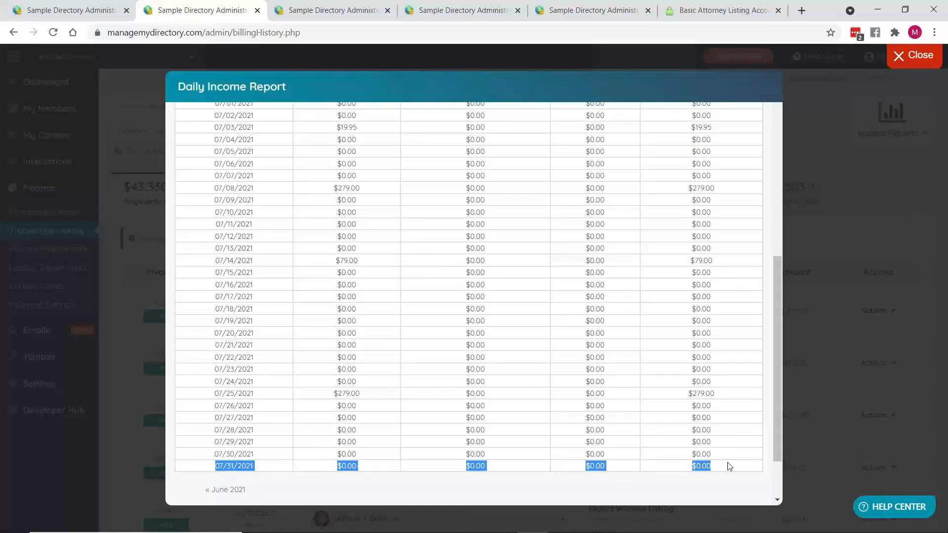
left_click(424, 453)
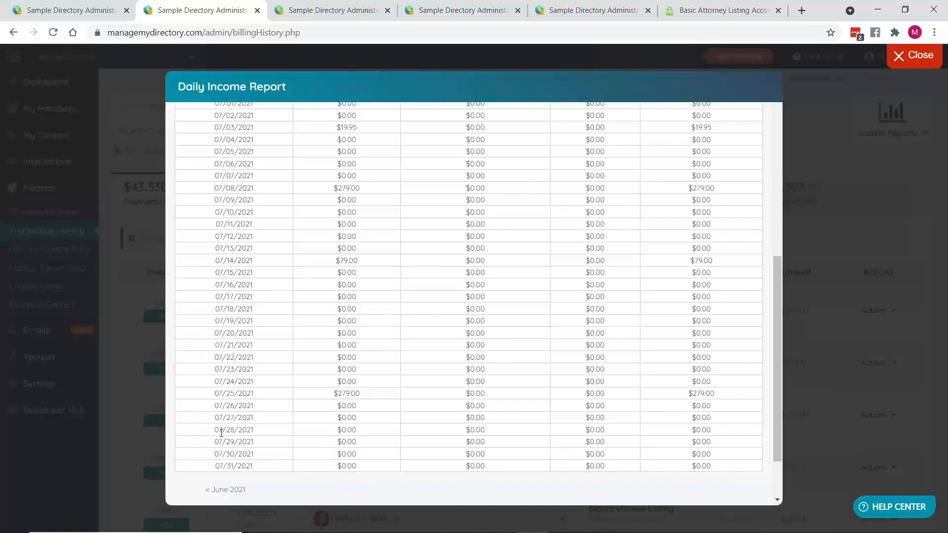
left_click_drag(221, 432, 711, 467)
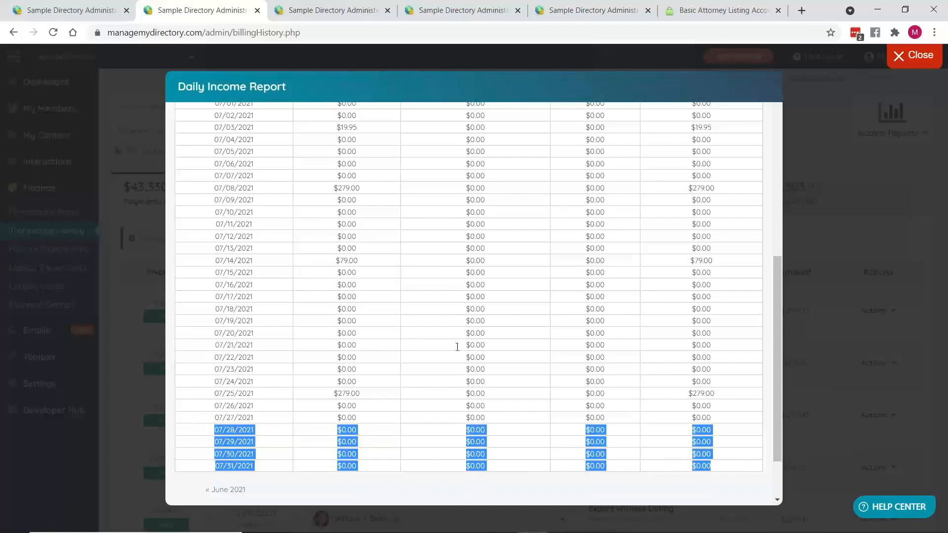
left_click(376, 451)
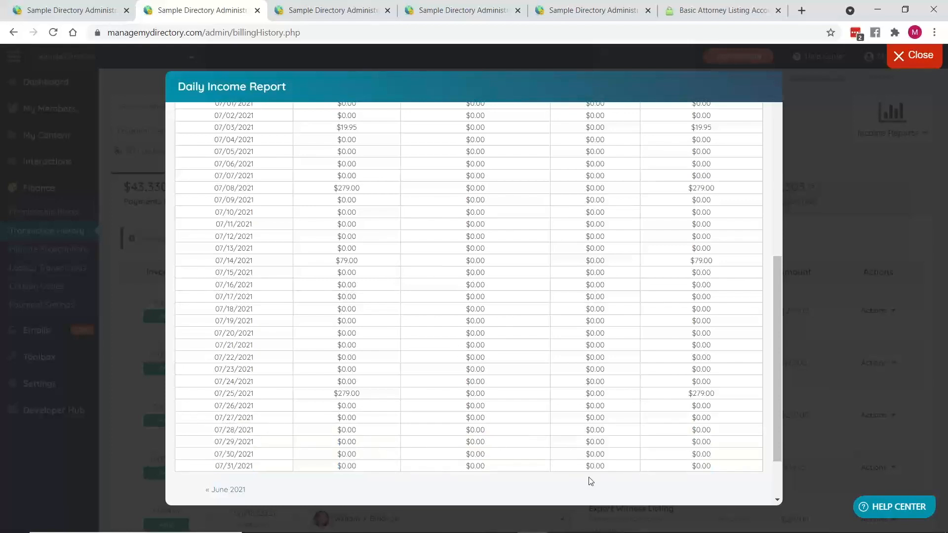
Step: Switch the Daily Income Report to June 2021 and review its daily payment table
left_click(227, 491)
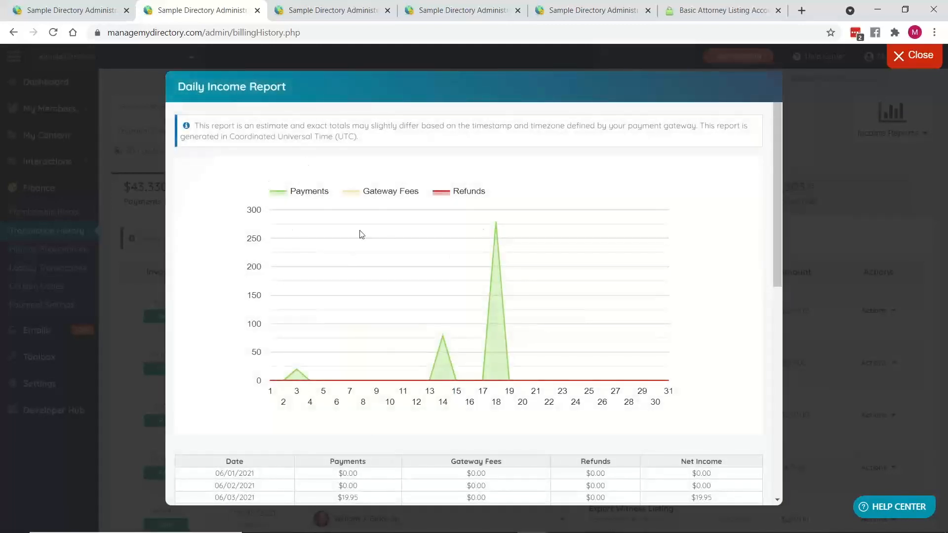
scroll(370, 238, "down", 5)
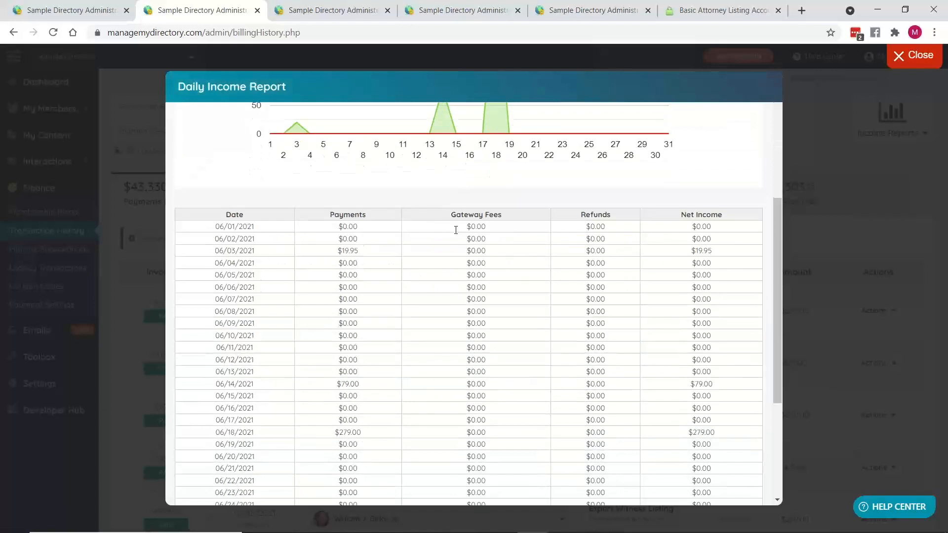
Step: Review the June 2021 daily income table and chart, then close the report and return to the transaction list
scroll(420, 258, "down", 5)
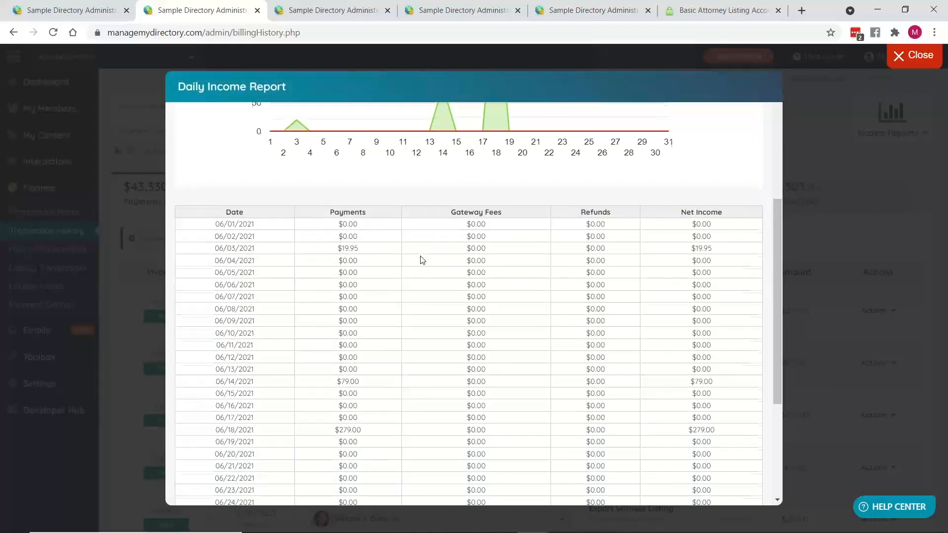
scroll(433, 297, "up", 10)
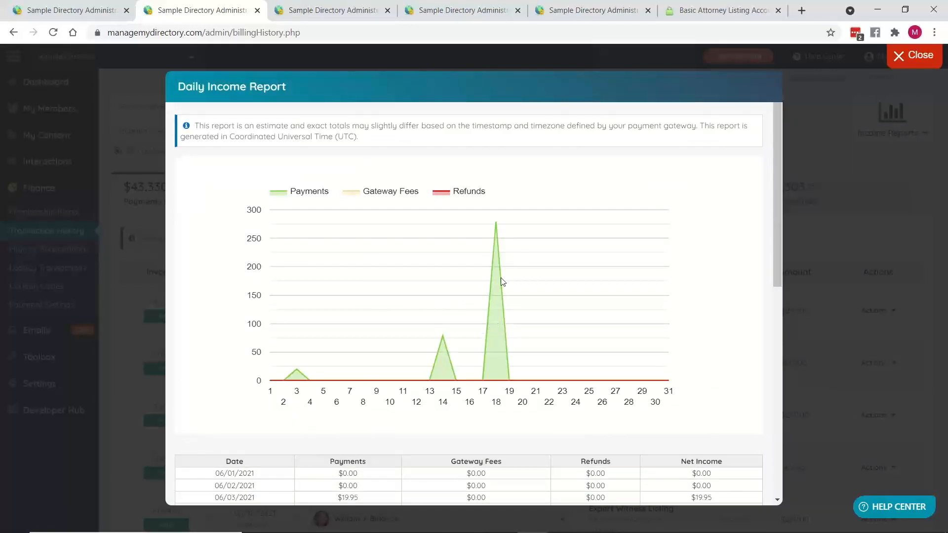
left_click(851, 171)
left_click(871, 138)
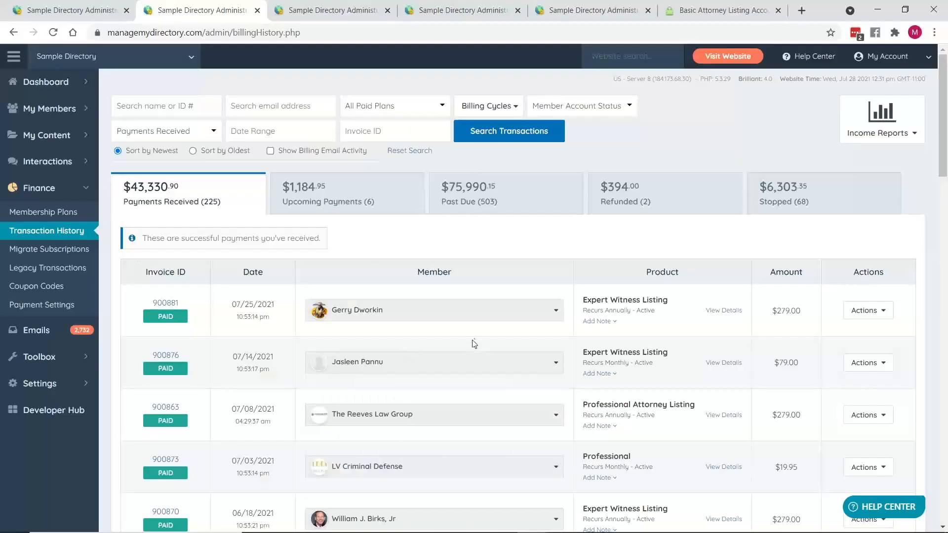
left_click(62, 234)
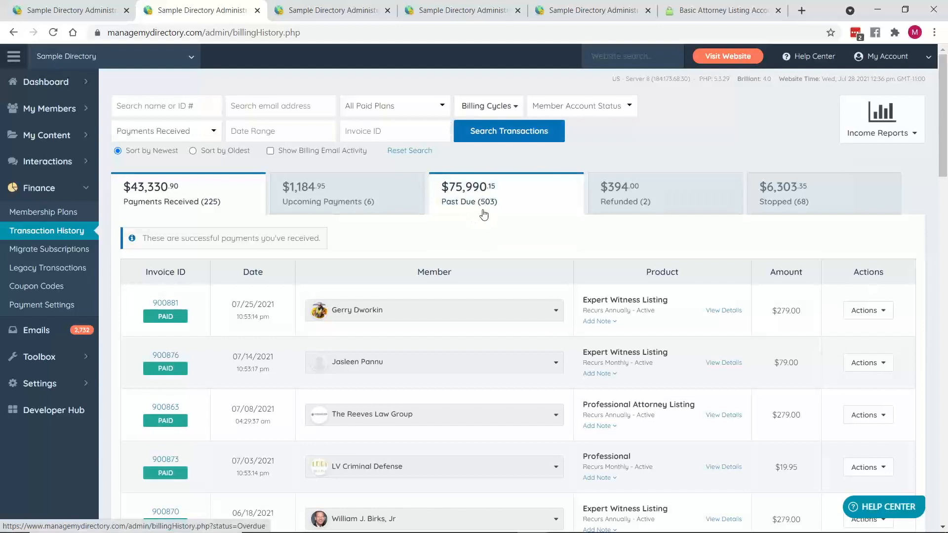
Step: Display the past due transactions, select all listed invoices and review the selection through the end of the list
left_click(486, 209)
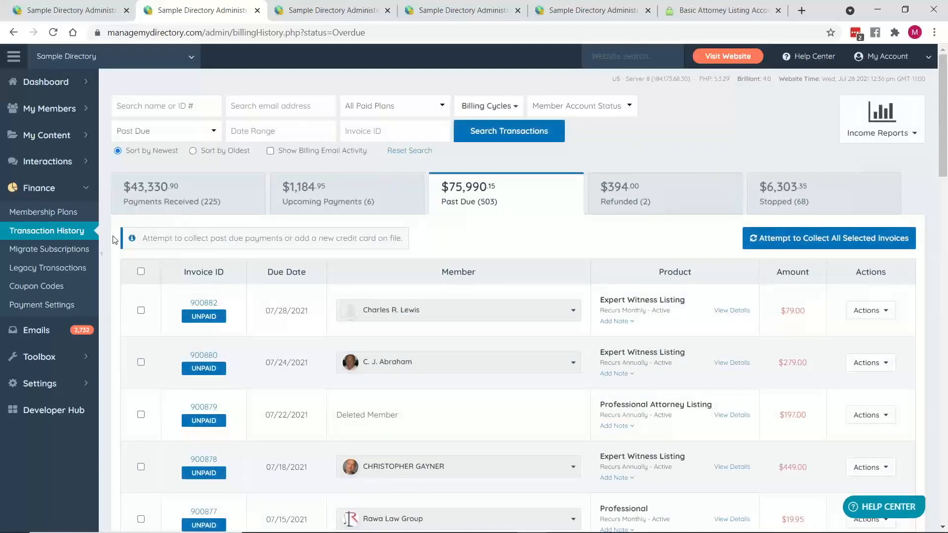
left_click(141, 271)
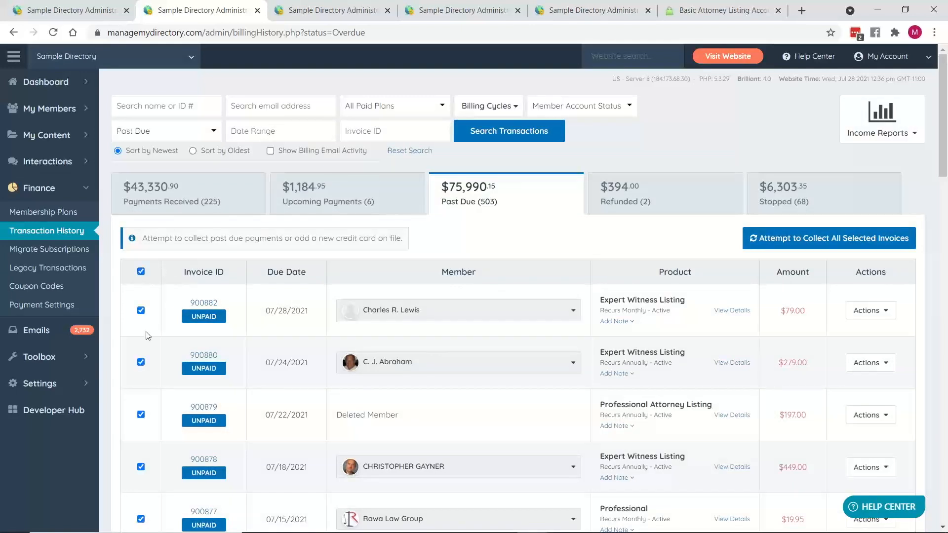
scroll(149, 282, "down", 1)
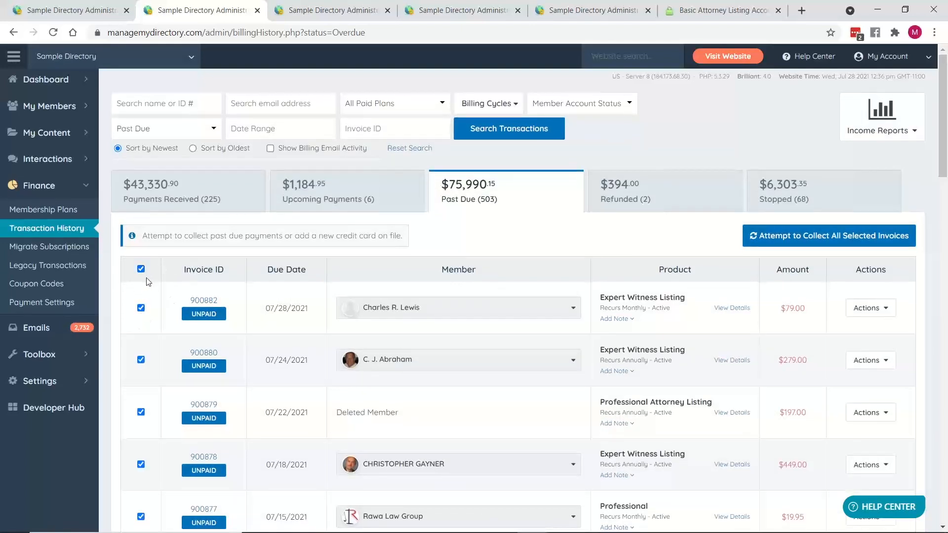
scroll(149, 282, "down", 7)
scroll(148, 286, "up", 7)
scroll(145, 292, "down", 20)
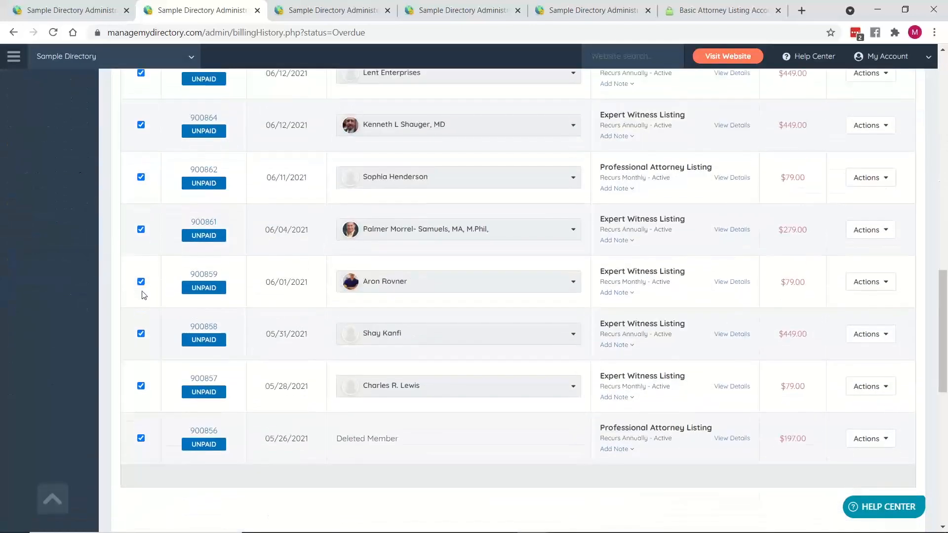
scroll(144, 295, "down", 5)
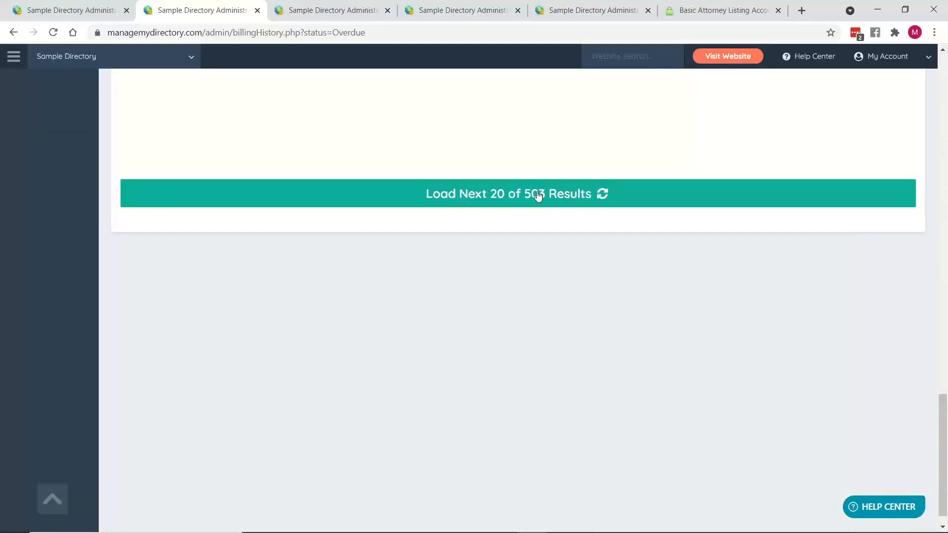
scroll(355, 269, "up", 20)
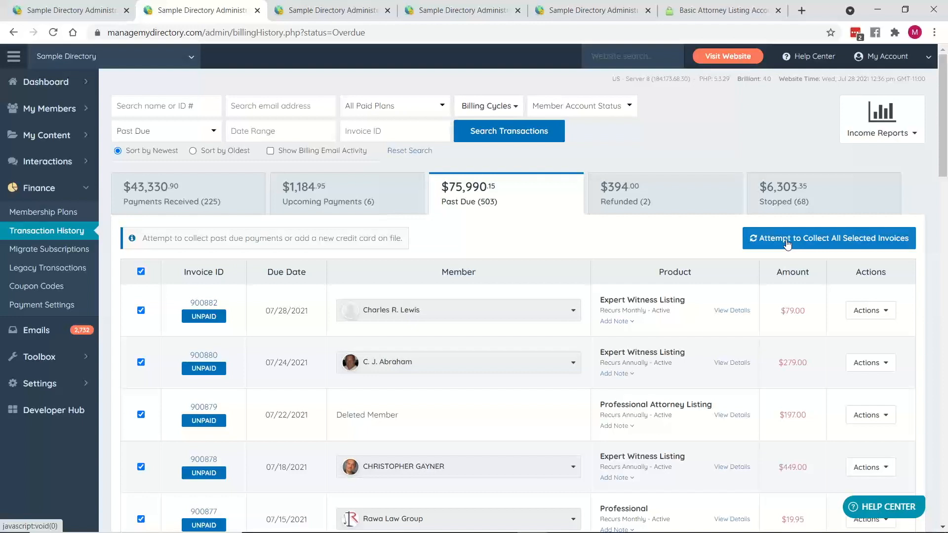
Step: Examine the actions offered for the past due invoice dated 07/28/2021, including the email notification option
left_click(867, 311)
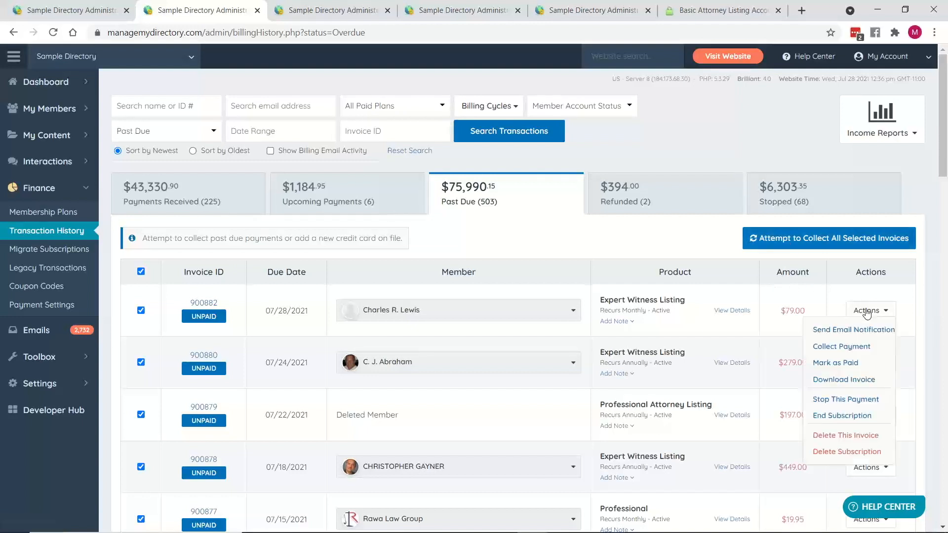
left_click(840, 330)
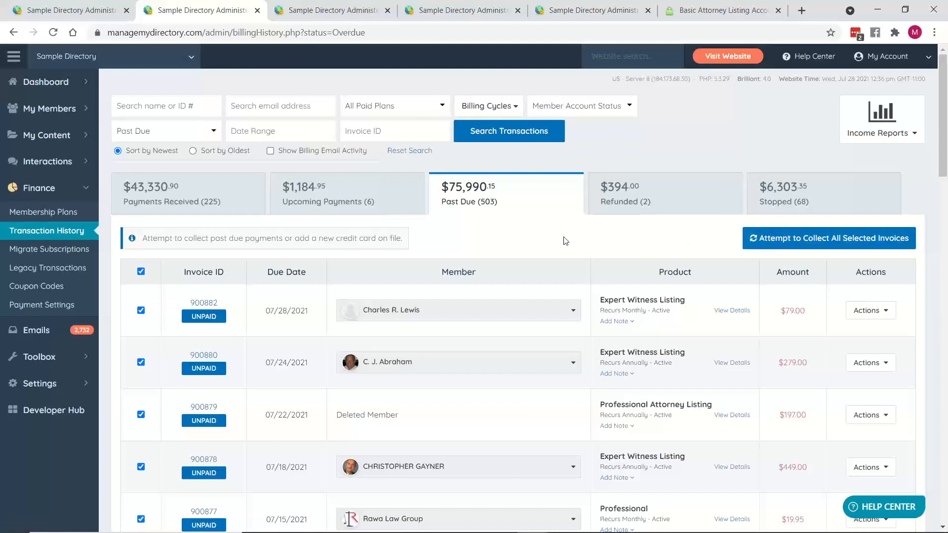
key("alt+Tab")
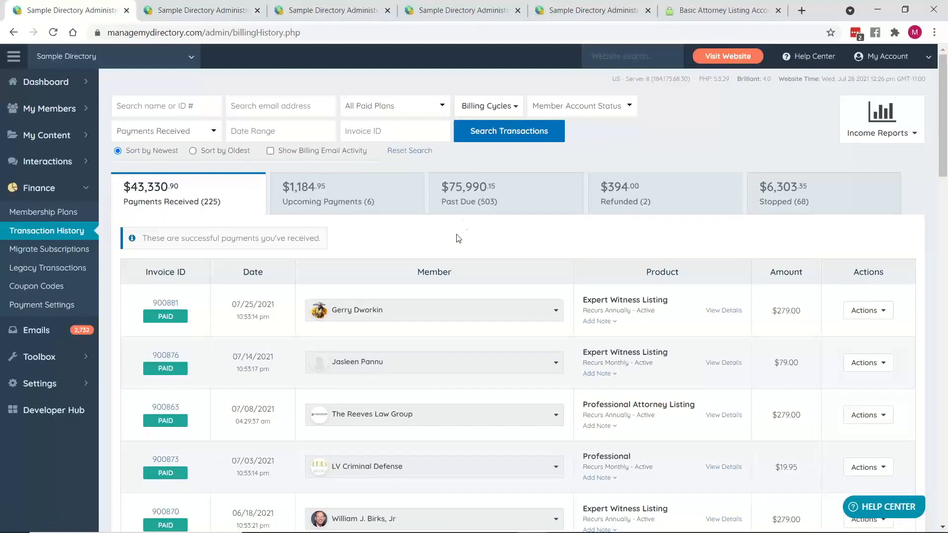
Step: Display past due invoices in the first admin page, highlight the 07/24/2021 invoice's amount and inspect its Mark as Paid action
left_click(469, 208)
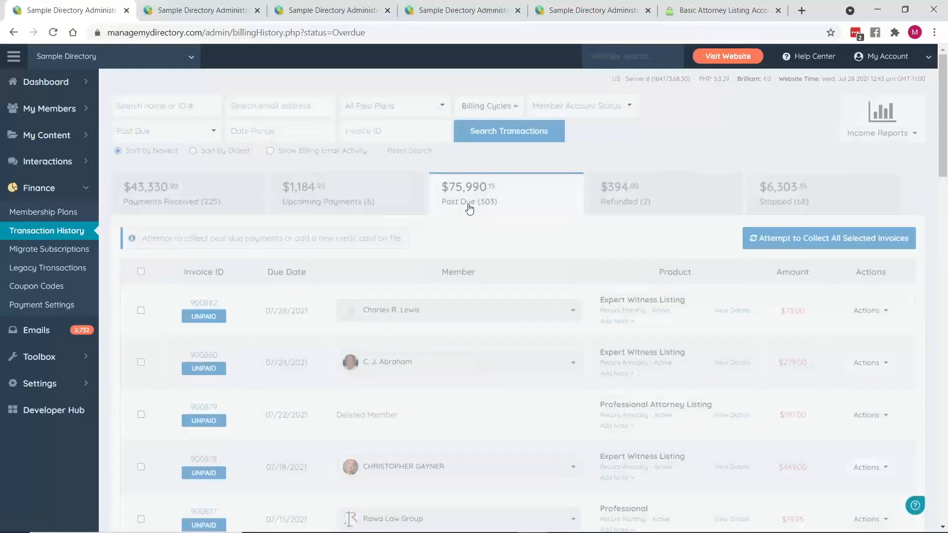
scroll(618, 212, "down", 2)
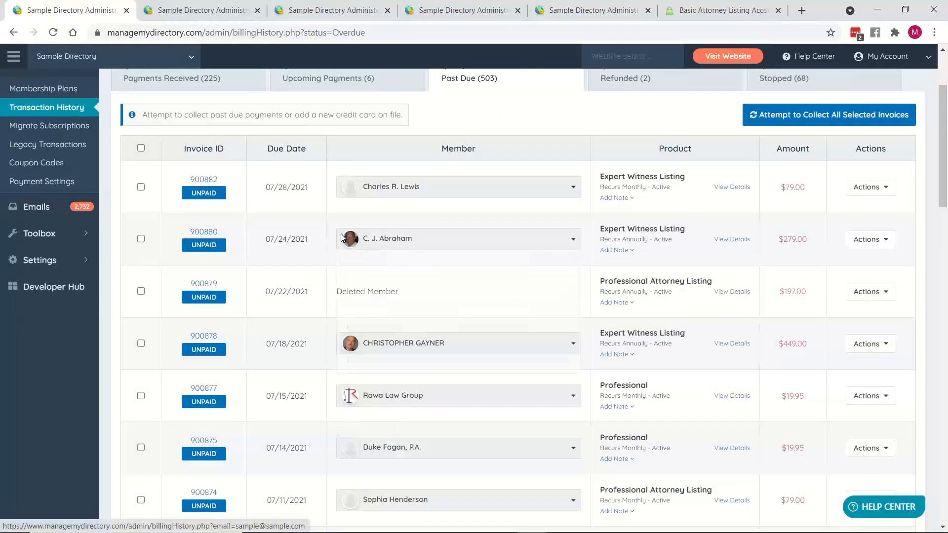
left_click_drag(778, 241, 810, 240)
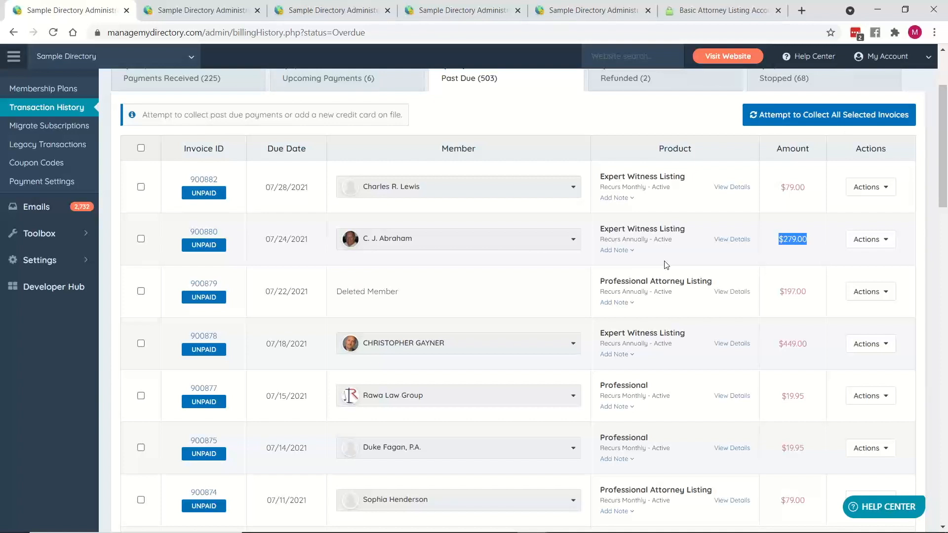
left_click(883, 240)
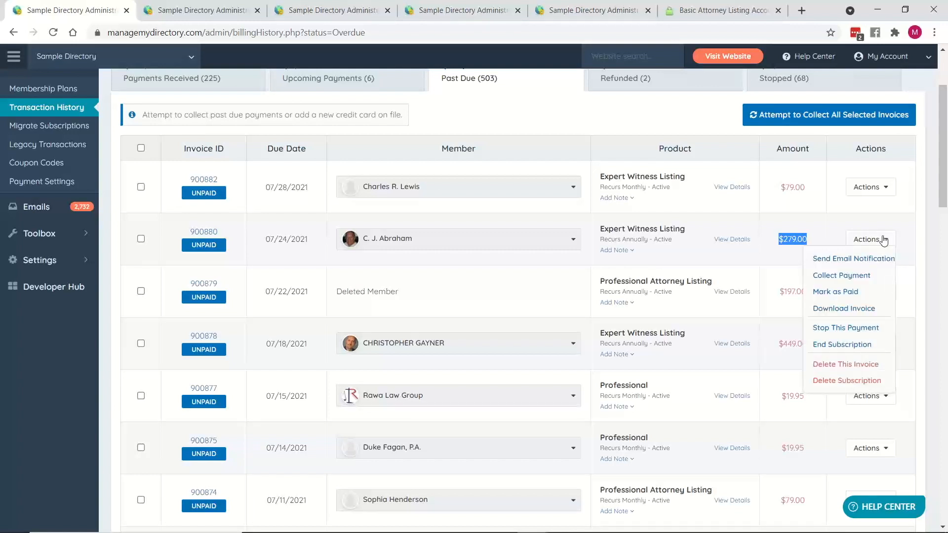
left_click(831, 292)
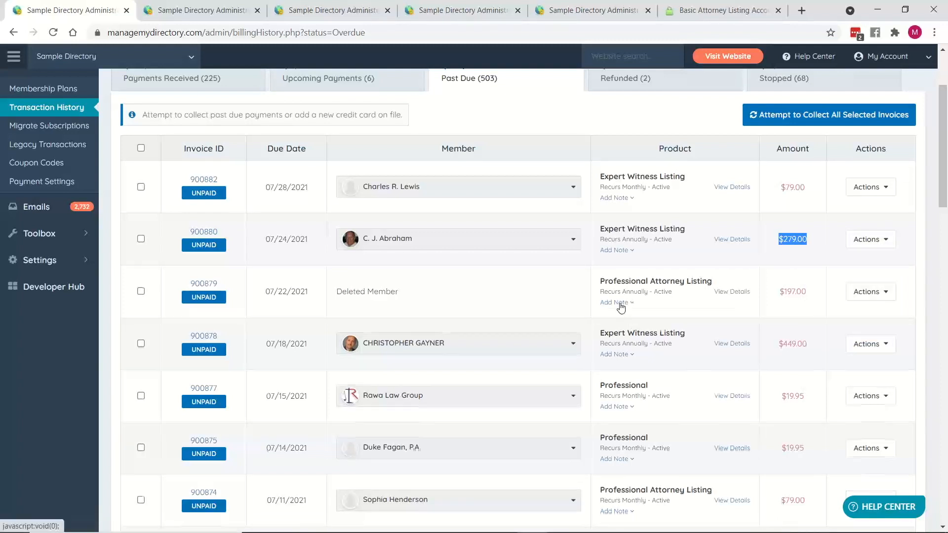
Step: Draft the transaction note "Sent a check for $279.." on the 07/22/2021 past due invoice and view its Mark as Paid action
left_click(614, 302)
left_click(677, 324)
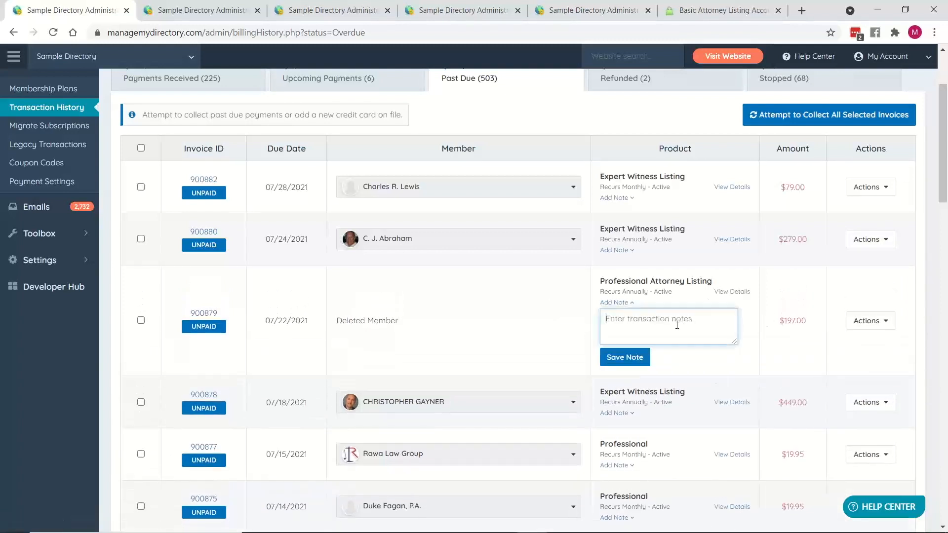
type("Sent a check for $279...")
left_click(870, 321)
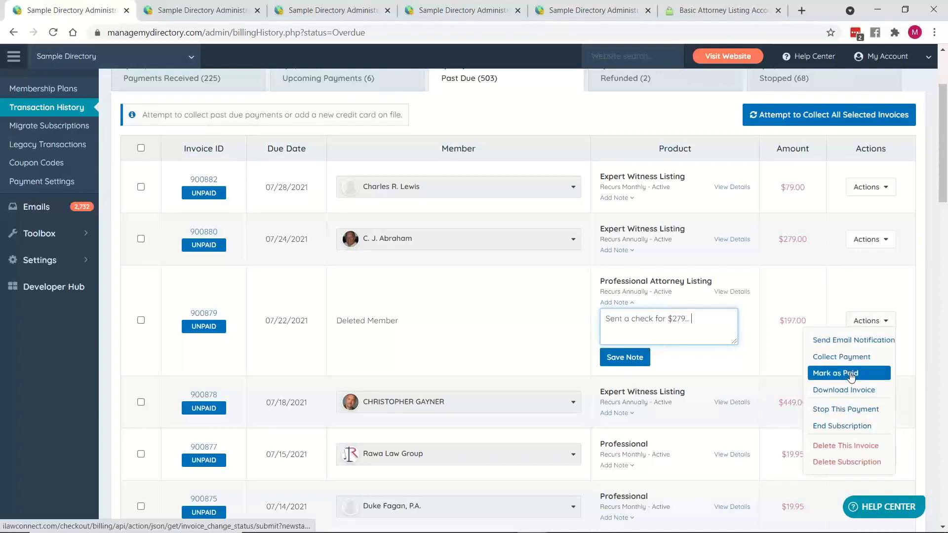
scroll(316, 291, "up", 3)
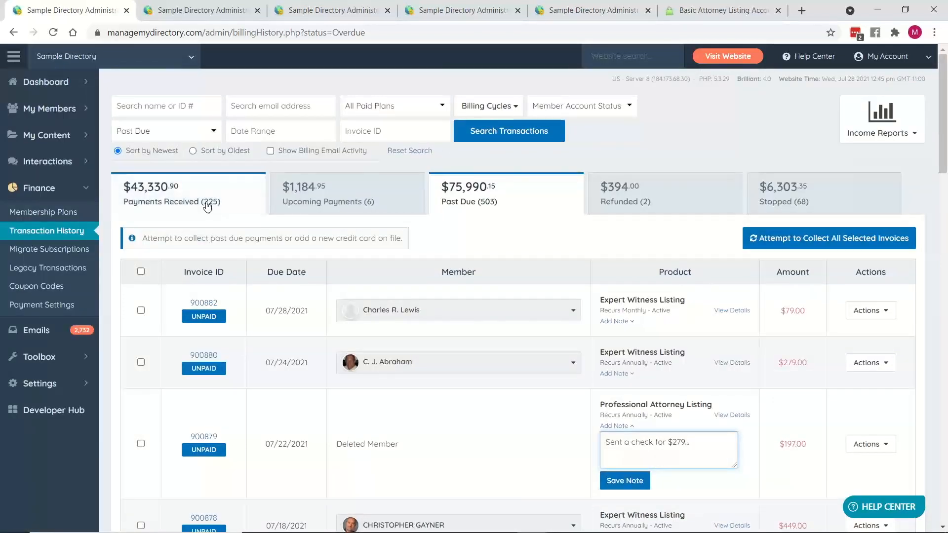
Step: Display received payments, view the 07/25/2021 invoice's Mark as Unpaid action and draft its note "Member filed chargeback and we lost the funds"
left_click(206, 197)
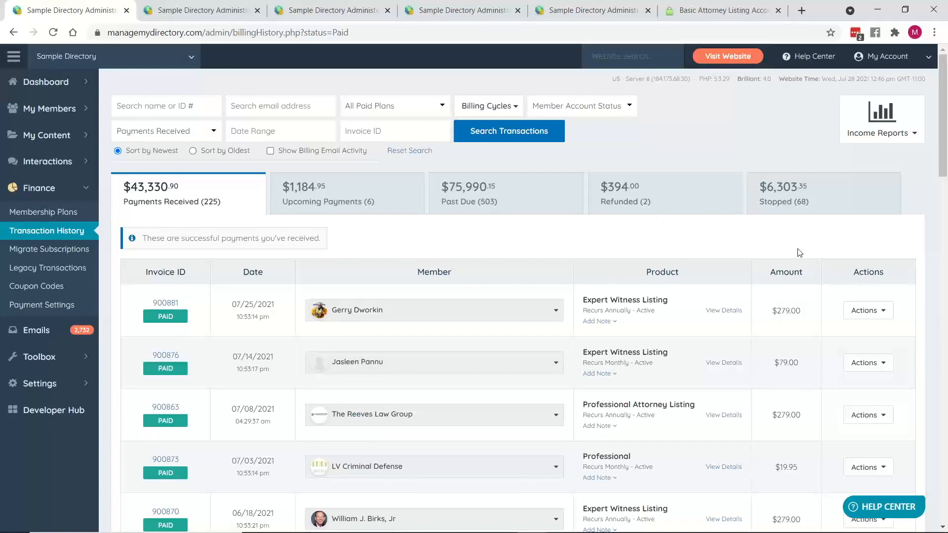
left_click(861, 310)
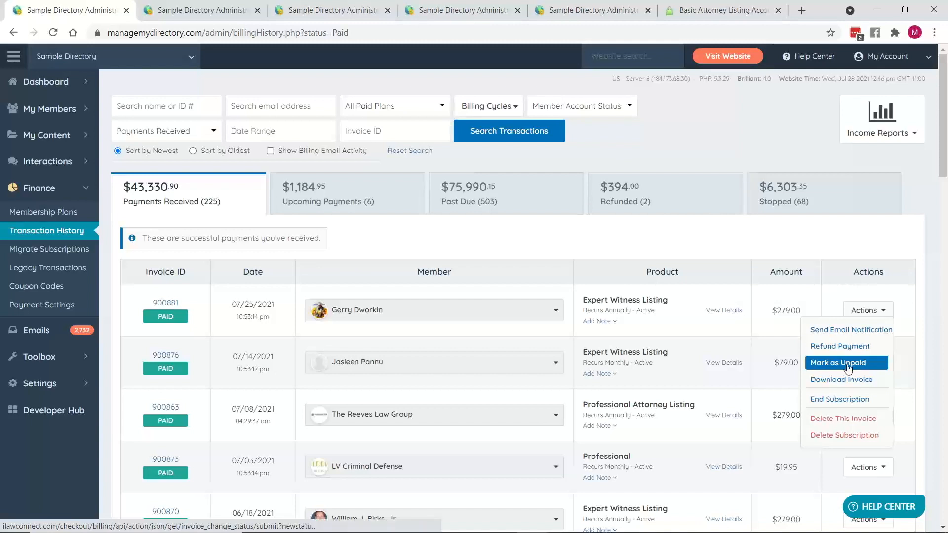
left_click(603, 321)
left_click(622, 334)
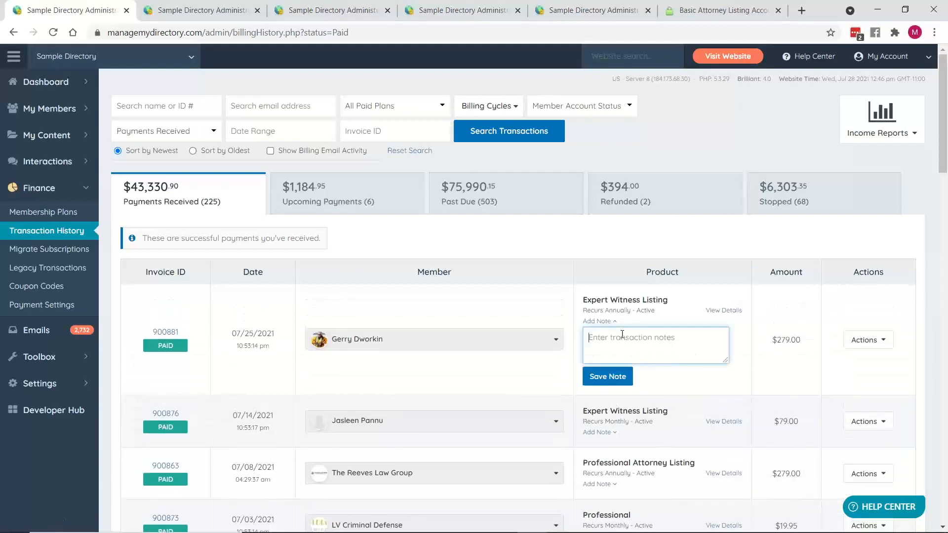
type("Member filed chargeback and we los")
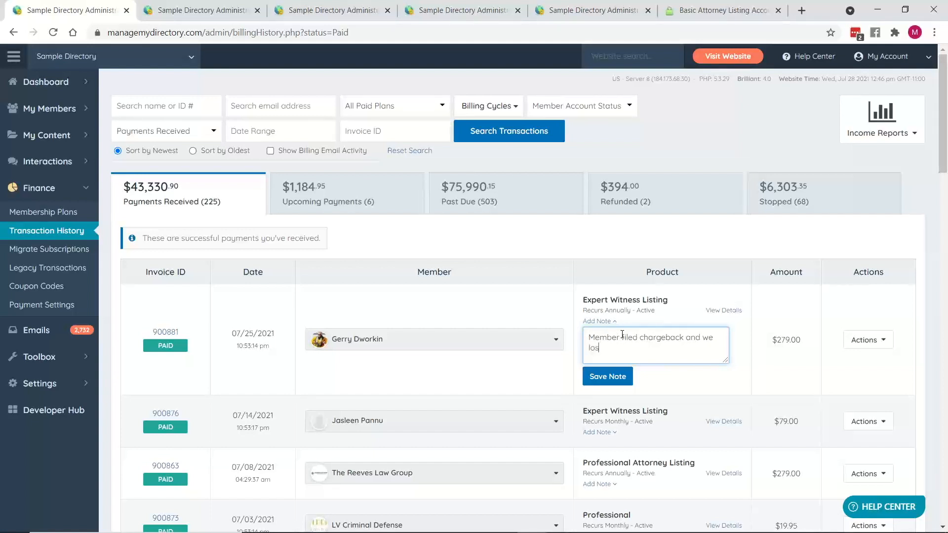
type("t the funds")
left_click(868, 340)
key("alt+Tab")
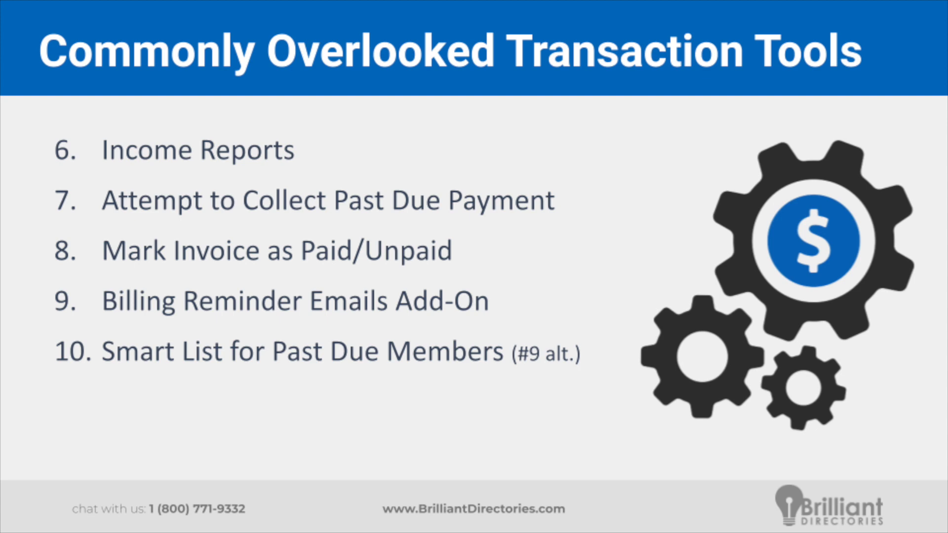
Step: Switch to the Webinar Demo admin site and open the Billing Email Settings from its payment settings
key("alt+Tab")
left_click(39, 195)
left_click(42, 277)
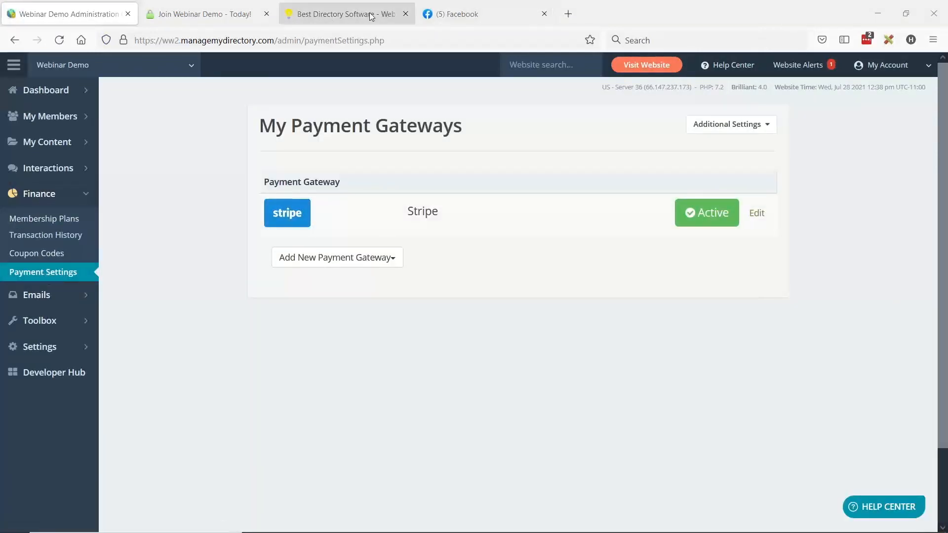
left_click(731, 124)
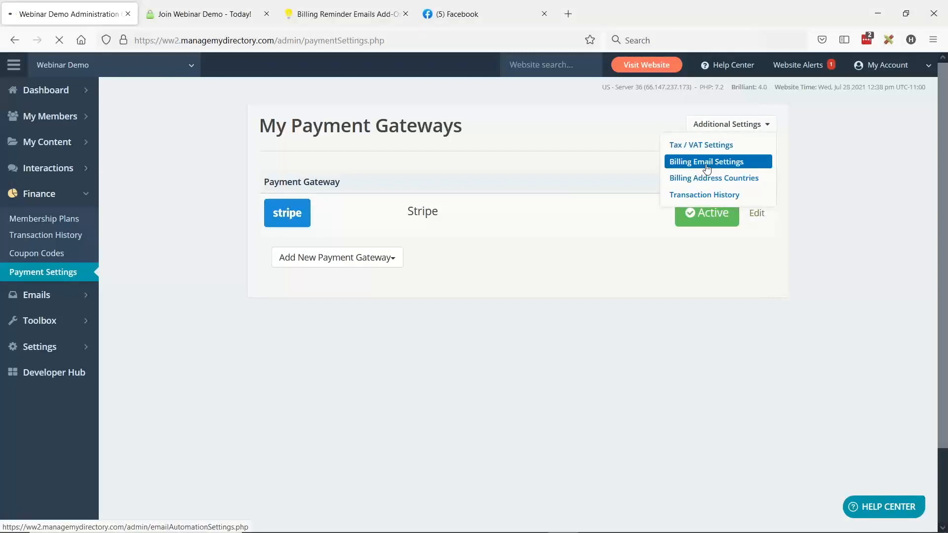
left_click(698, 165)
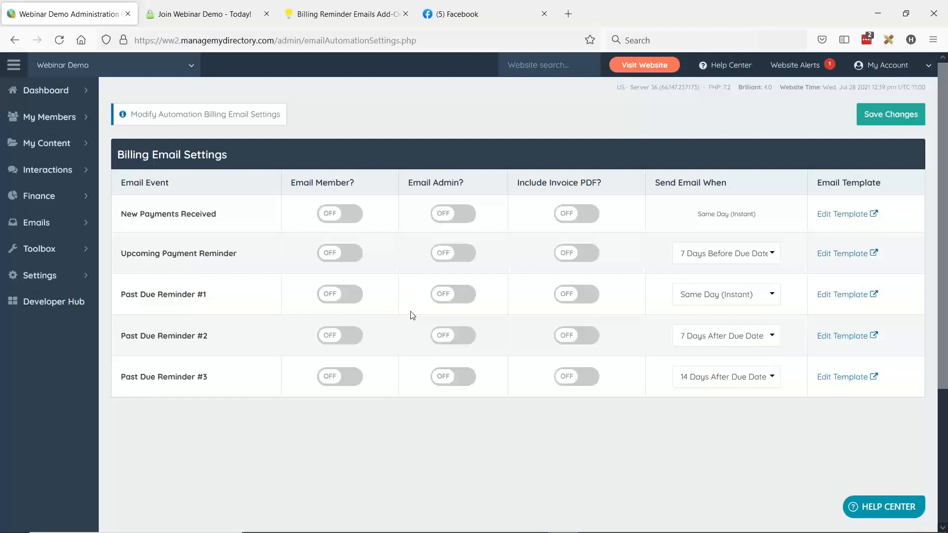
Step: Turn on the member and admin emails for the New Payments Received event
left_click_drag(120, 214, 232, 213)
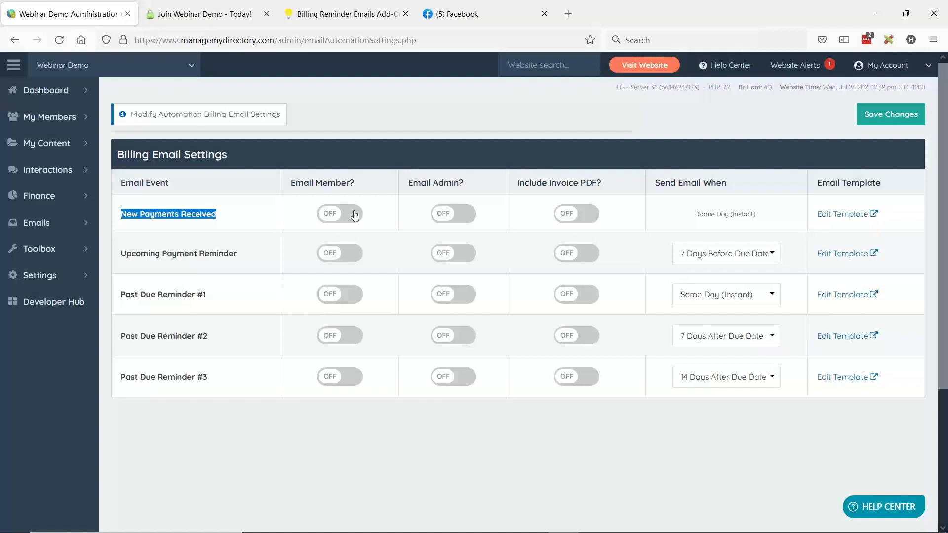
left_click(184, 198)
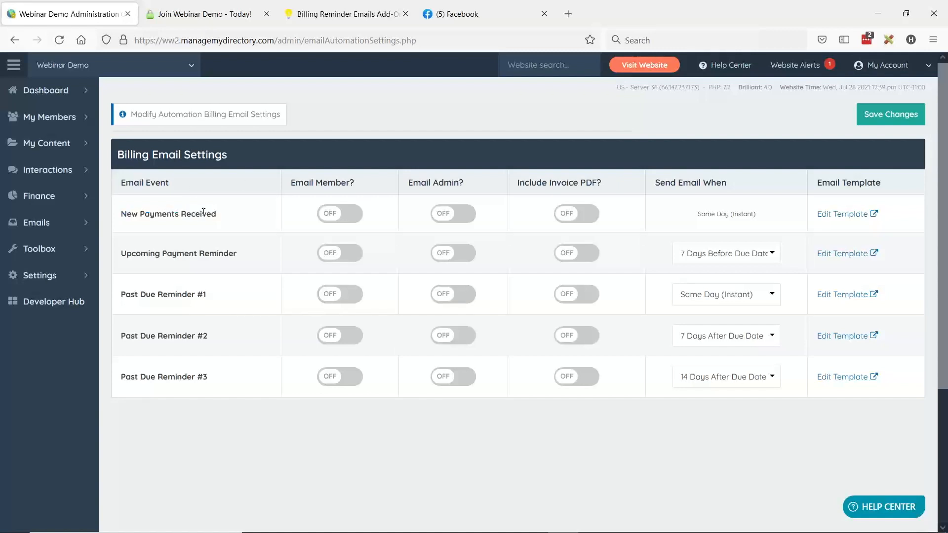
left_click(336, 216)
left_click(454, 213)
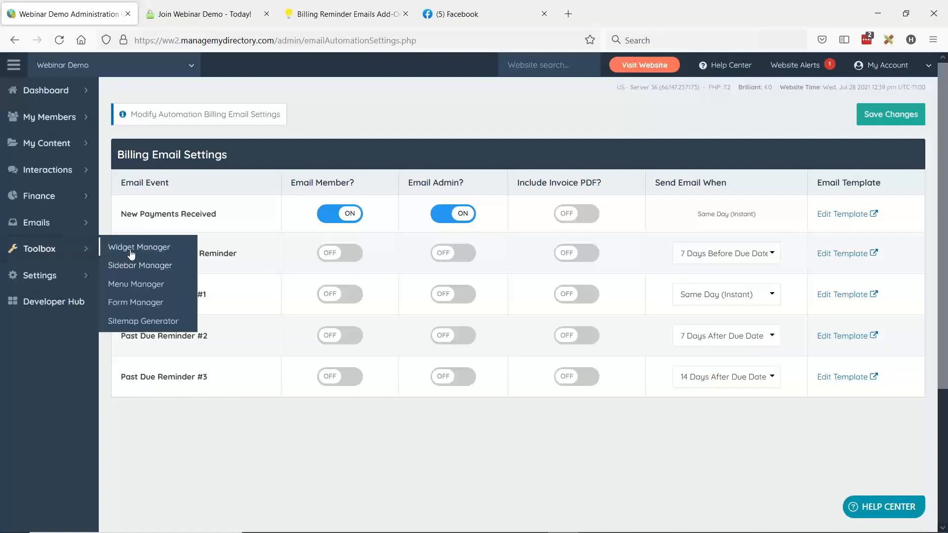
Step: Inspect the send timing choices for the Upcoming Payment Reminder without changing the setting
left_click_drag(122, 254, 179, 255)
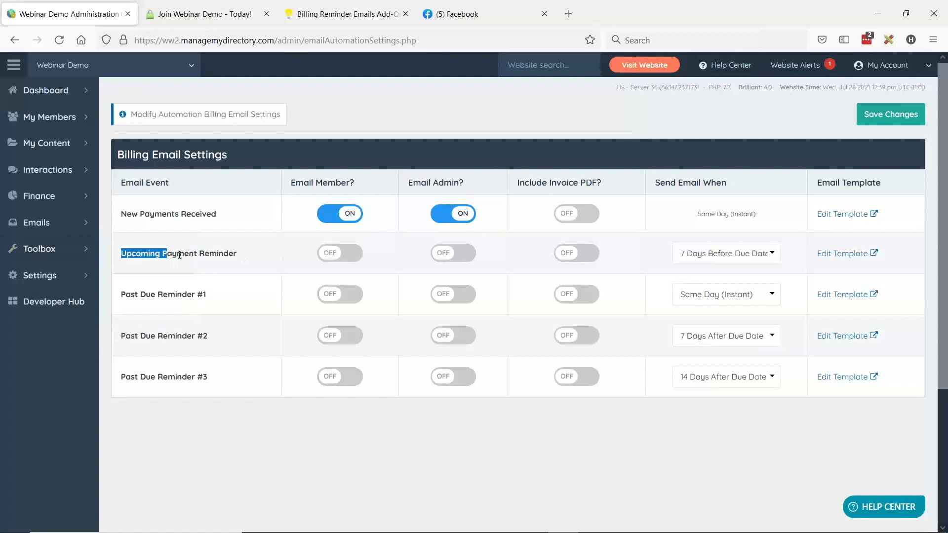
left_click(670, 269)
left_click(700, 253)
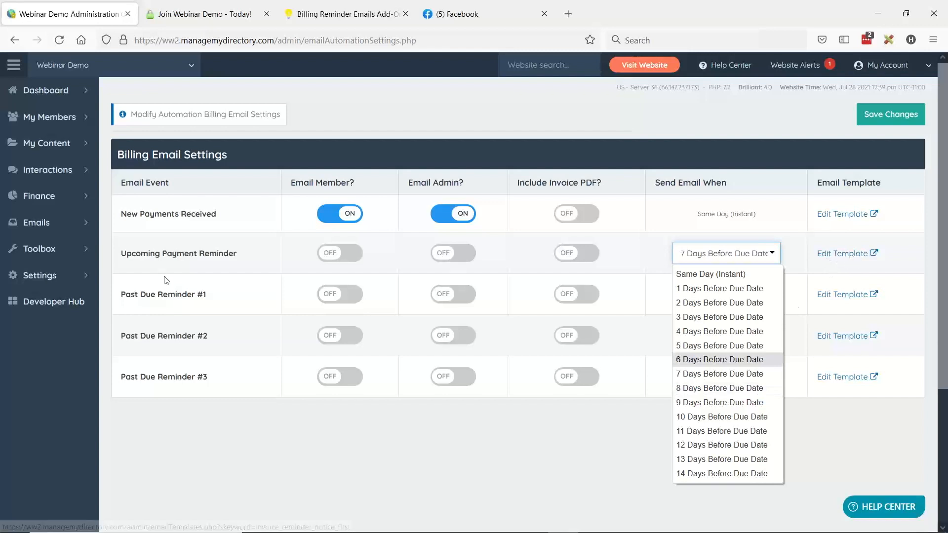
left_click(205, 269)
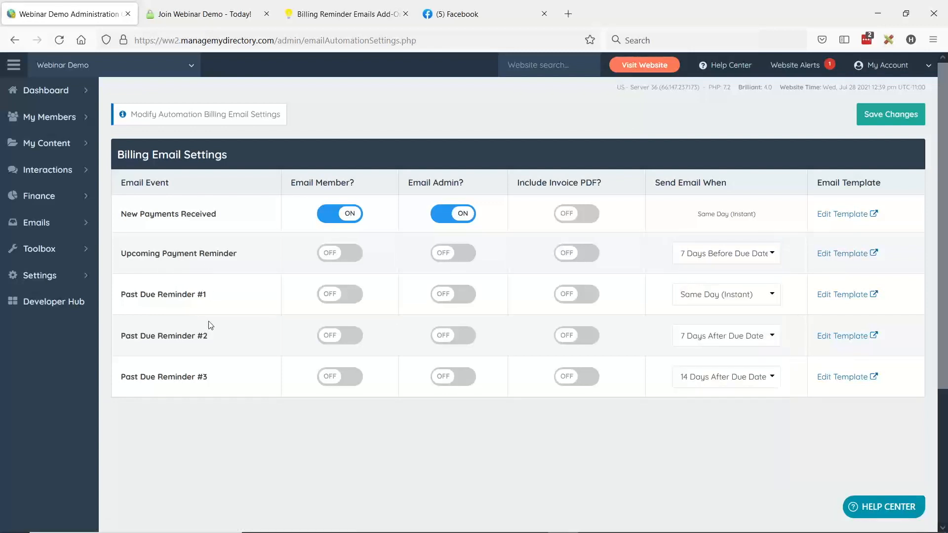
Step: Set Past Due Reminder #1 to send 1 day after the due date and turn on its member email
left_click_drag(123, 291, 211, 287)
left_click(217, 288)
left_click(730, 296)
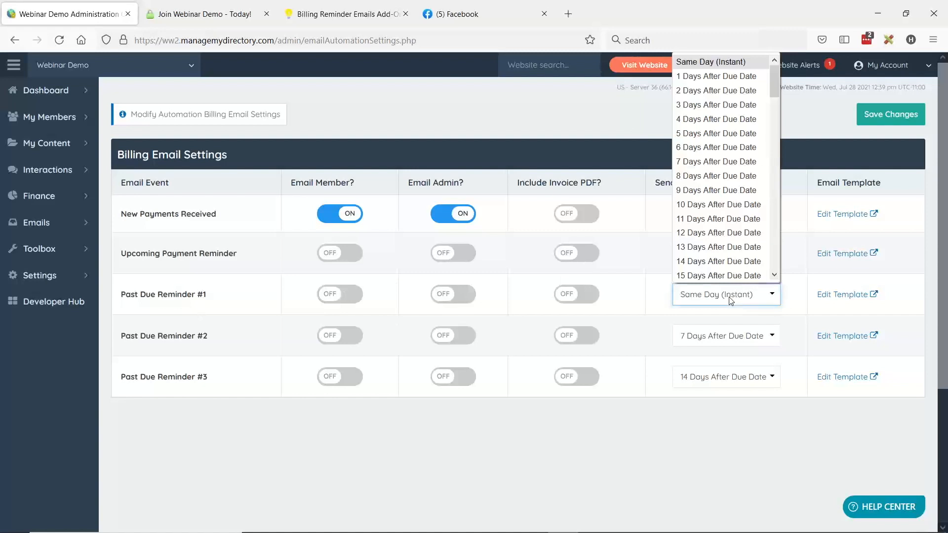
left_click(702, 78)
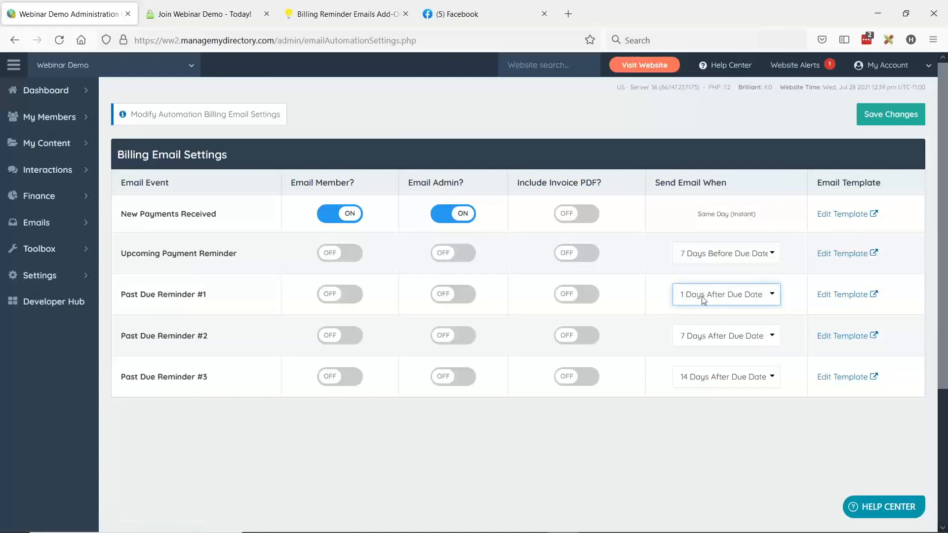
left_click(358, 295)
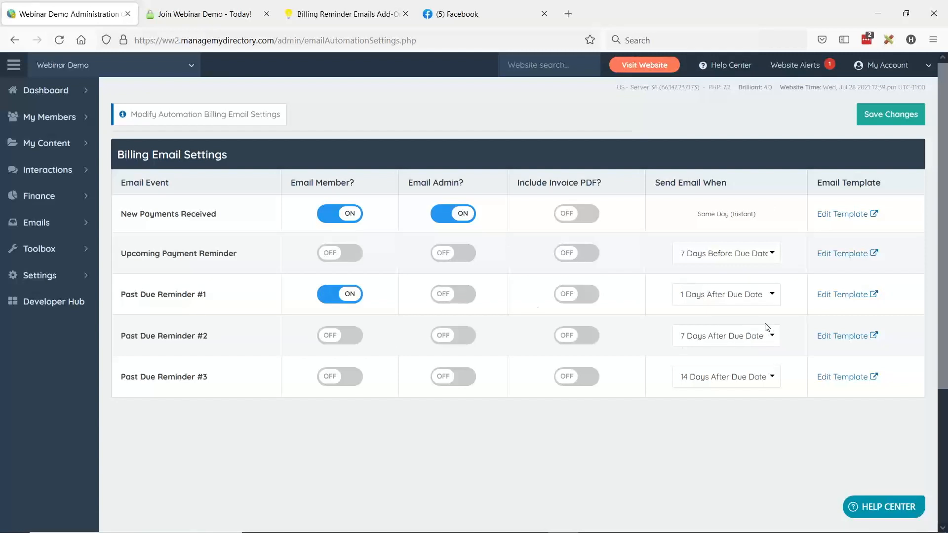
Step: Turn on the member email for Past Due Reminder #2 and set it to send 3 days after the due date
left_click(343, 339)
left_click(736, 336)
key("Up")
key("Up")
key("Up")
key("Up")
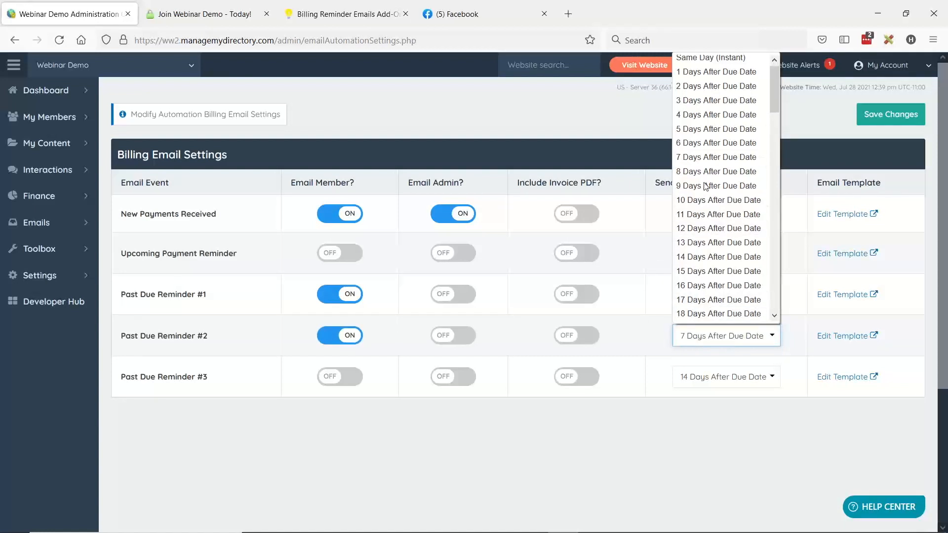
key("Return")
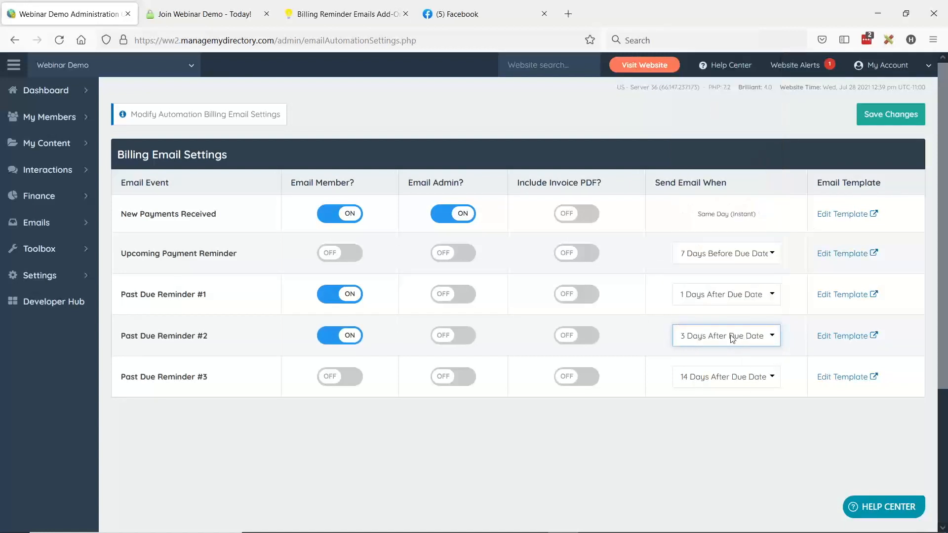
Step: Turn on the member email for Past Due Reminder #3 and set it to send 5 days after the due date
left_click(337, 378)
left_click(716, 380)
scroll(722, 236, "down", 1)
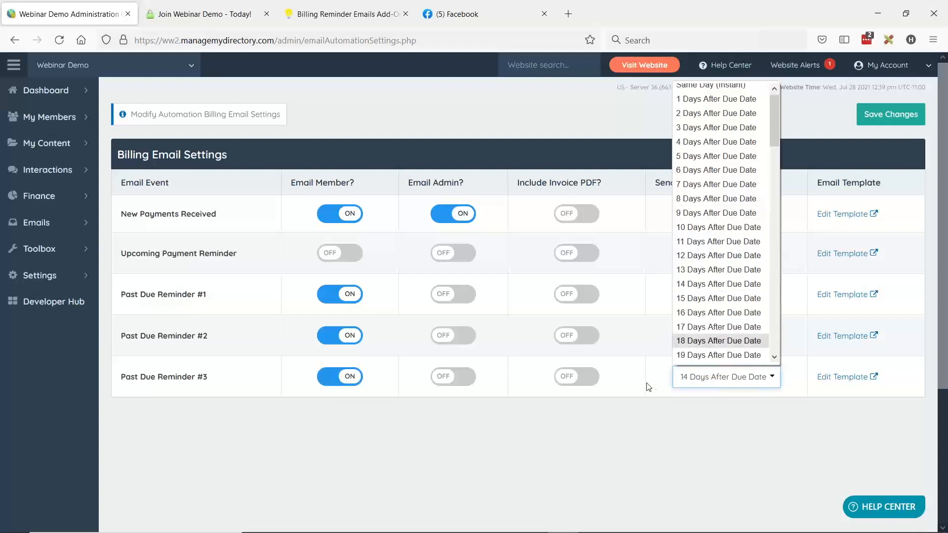
left_click(701, 155)
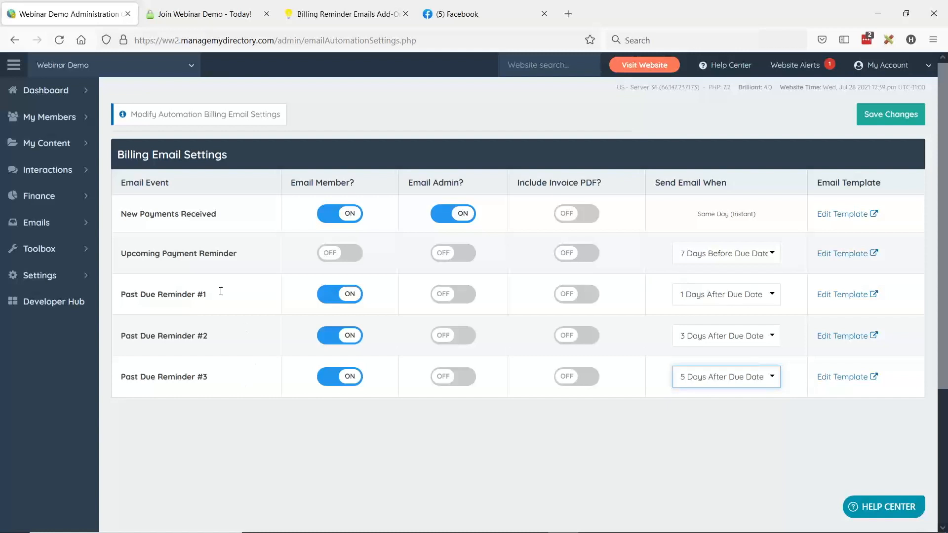
Step: Preview the email template of Past Due Reminder #1, examine its payment message and Order Information section, and close the preview
left_click(841, 295)
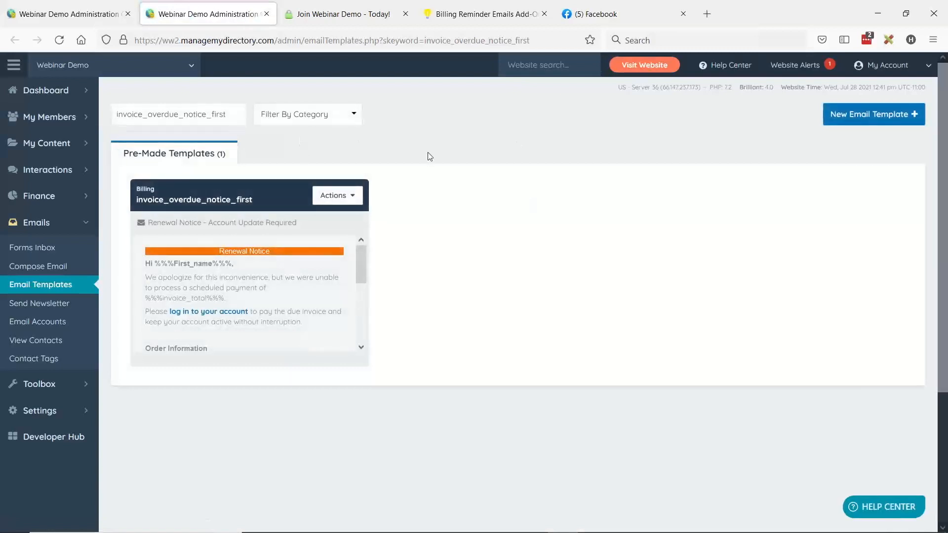
left_click(350, 195)
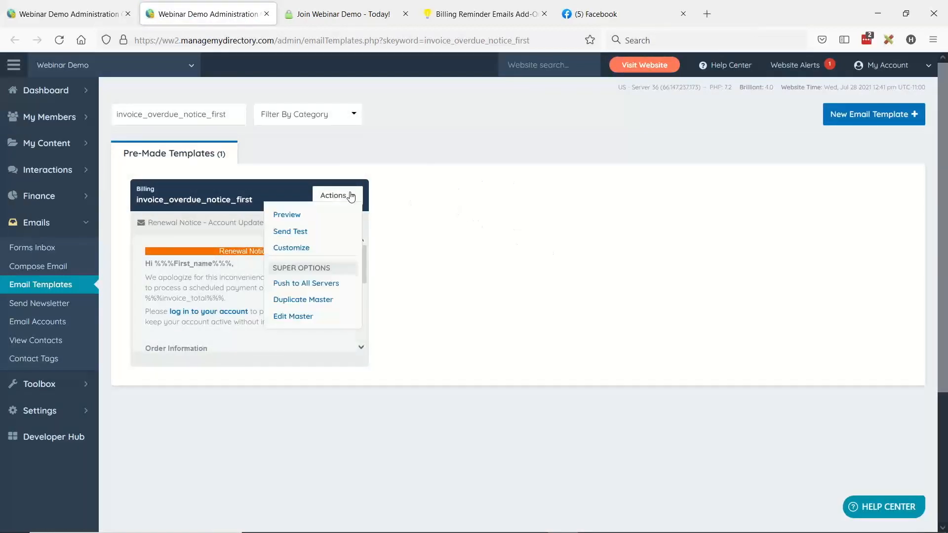
left_click(289, 214)
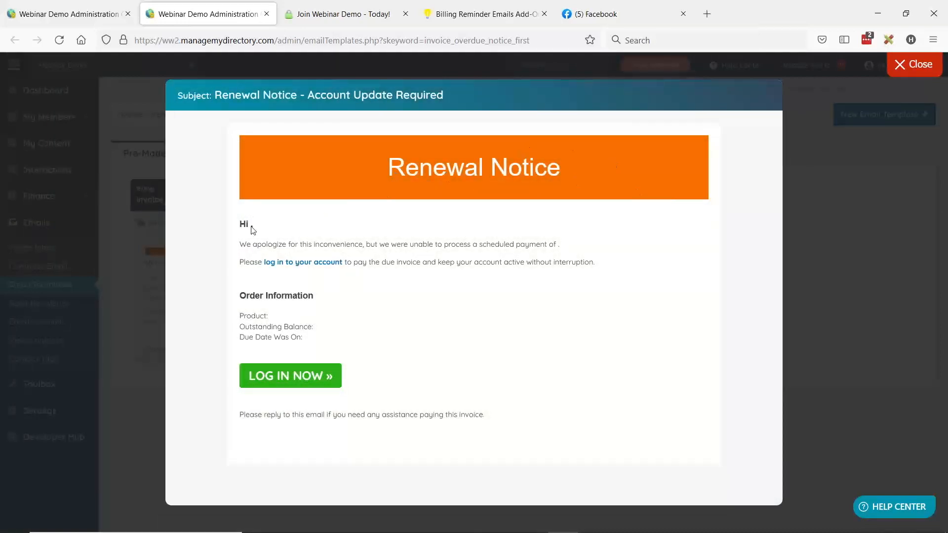
left_click_drag(246, 244, 568, 249)
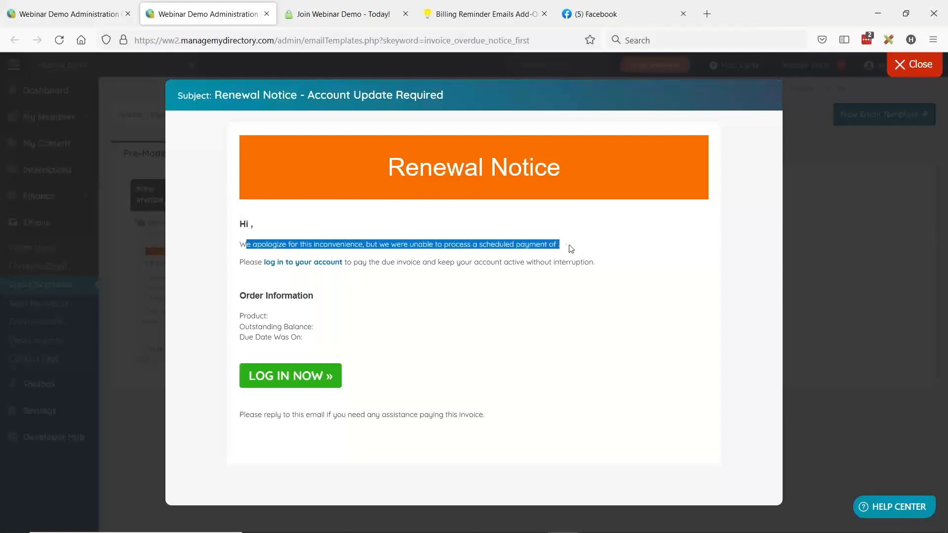
left_click(565, 252)
left_click(578, 238)
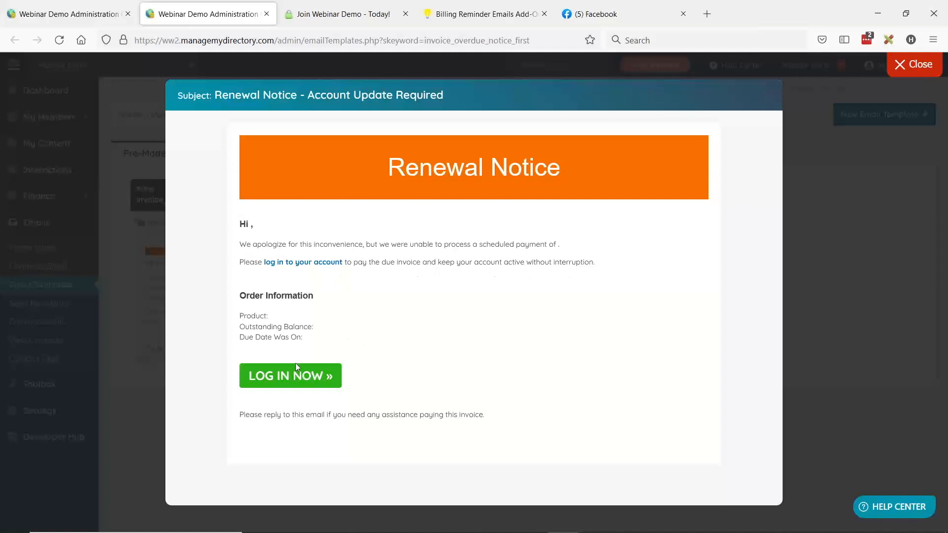
mouse_move(239, 295)
left_mouse_down()
mouse_move(324, 336)
mouse_move(242, 292)
left_mouse_up()
left_click(285, 338)
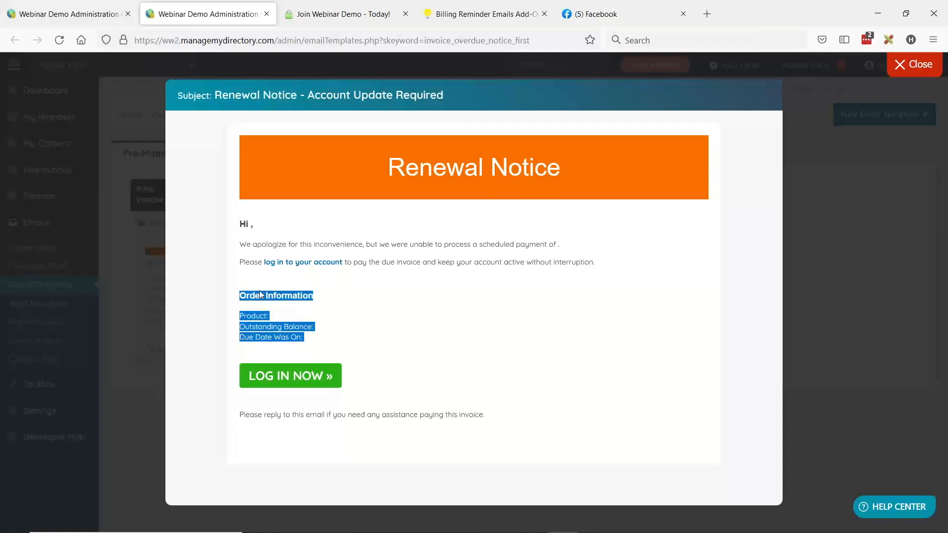
left_click(504, 356)
left_click(813, 259)
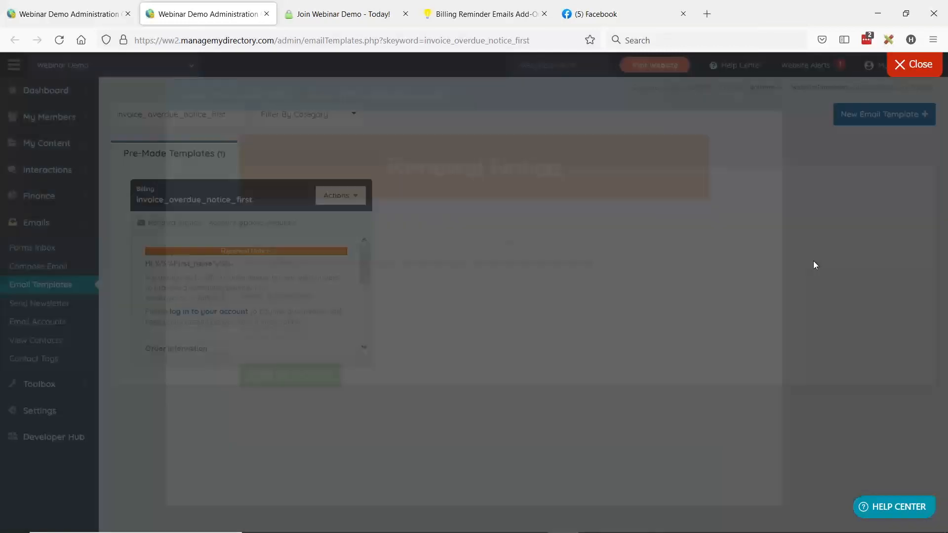
Step: Switch to the Sample Directory admin site and search its members by the Past Due transaction type
key("alt+Tab")
left_click(555, 210)
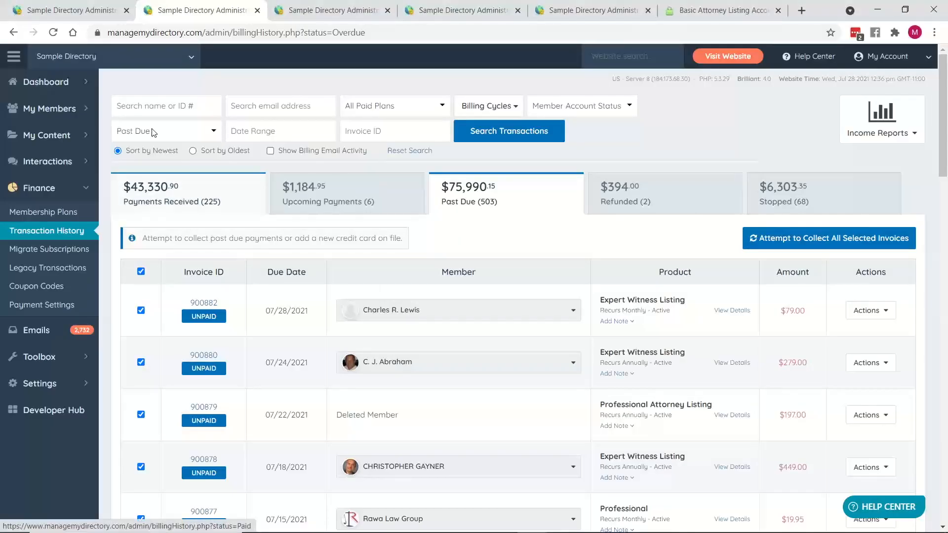
mouse_move(58, 109)
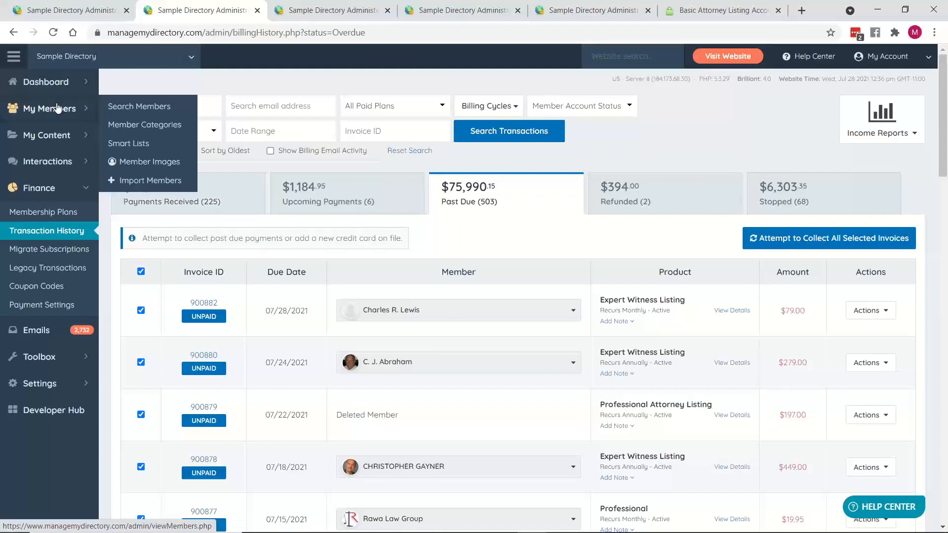
left_click(128, 109)
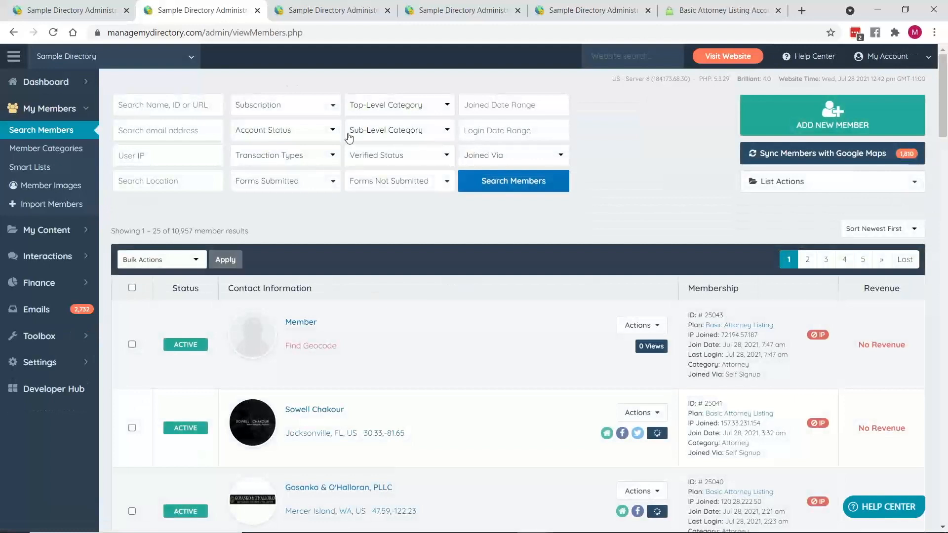
left_click(326, 156)
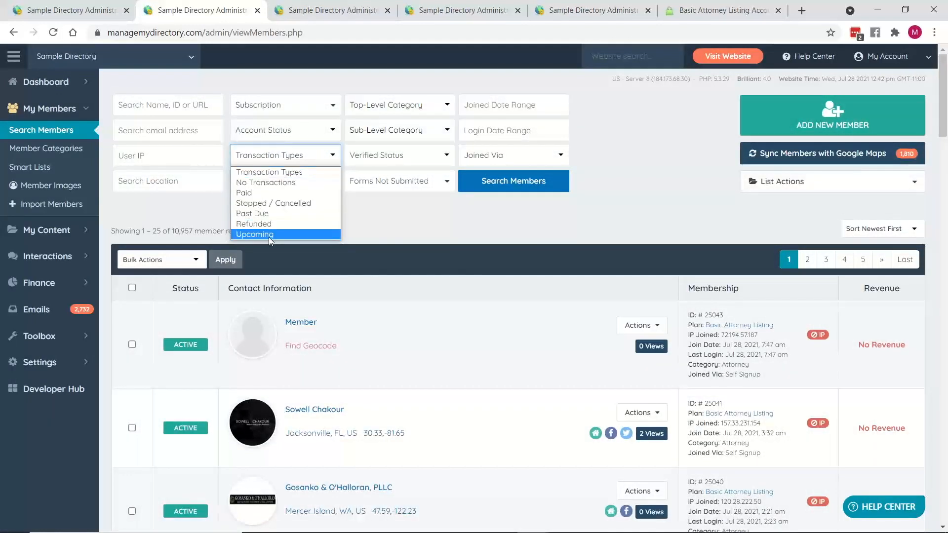
left_click(263, 214)
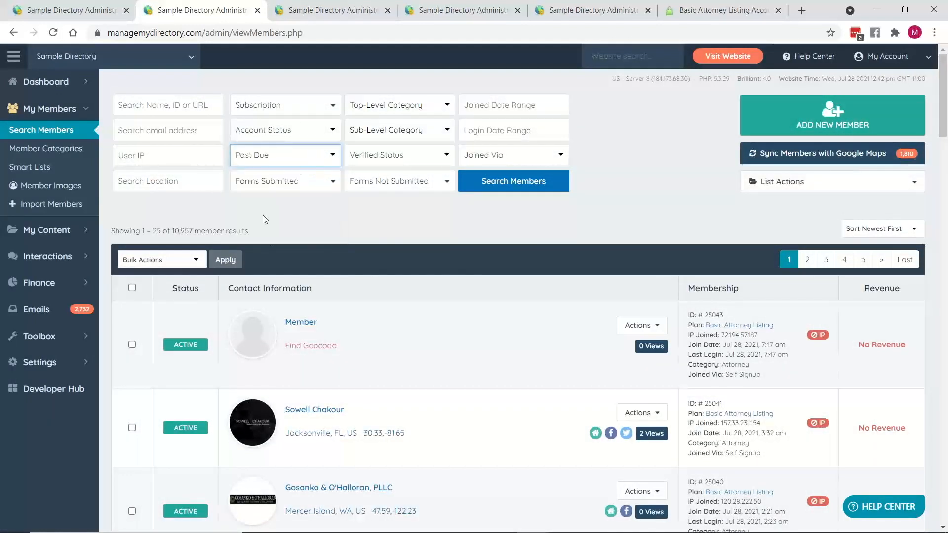
left_click(524, 186)
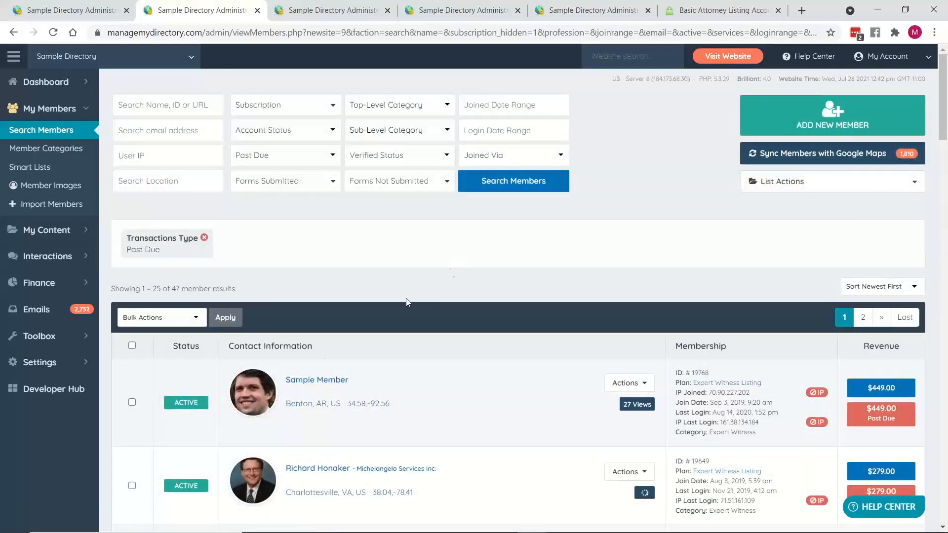
Step: Create a smart list named "PAST DUE MEMBERS" from the current member search results
scroll(834, 360, "down", 2)
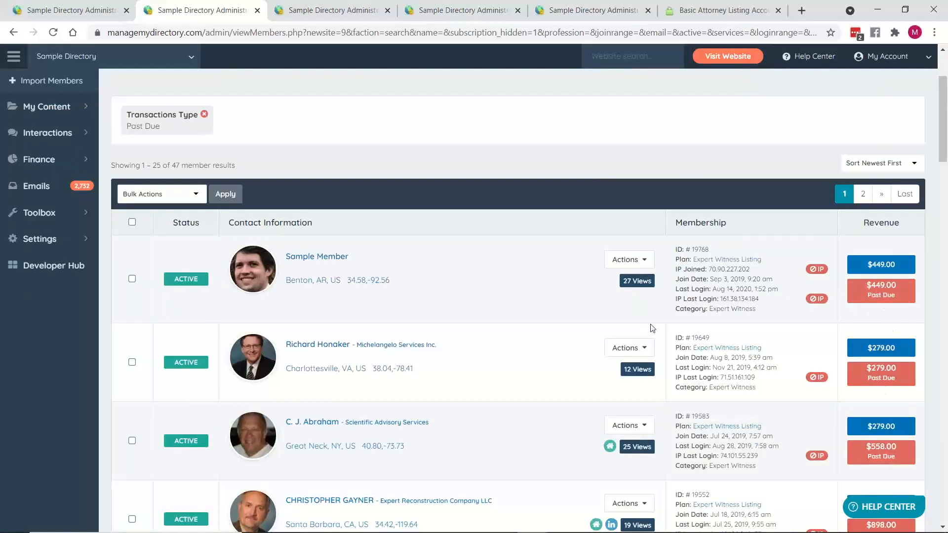
scroll(641, 320, "up", 2)
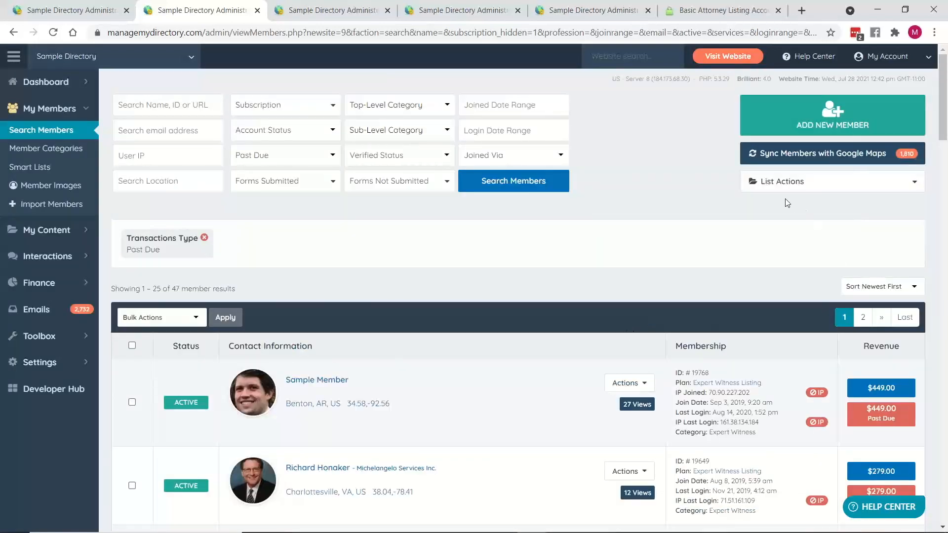
left_click(795, 183)
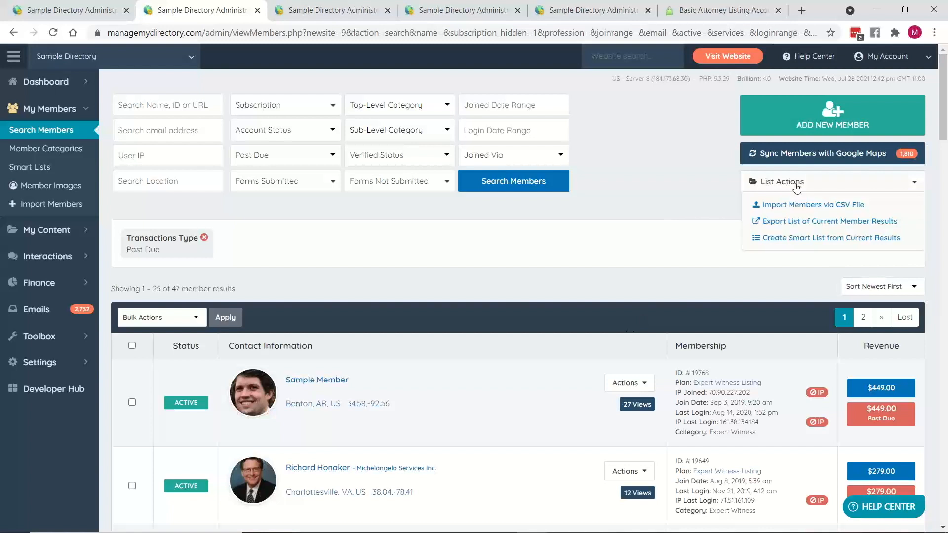
left_click(807, 239)
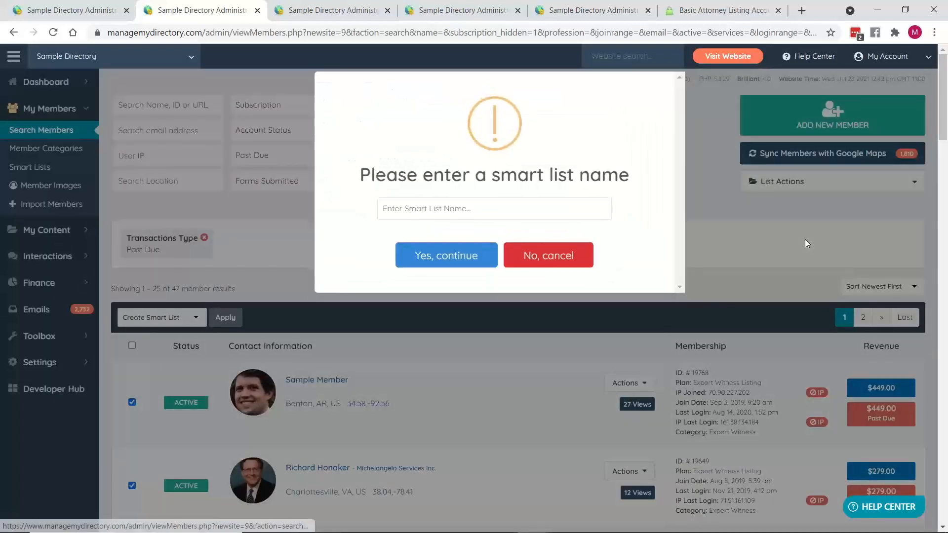
left_click(466, 208)
type("PAST")
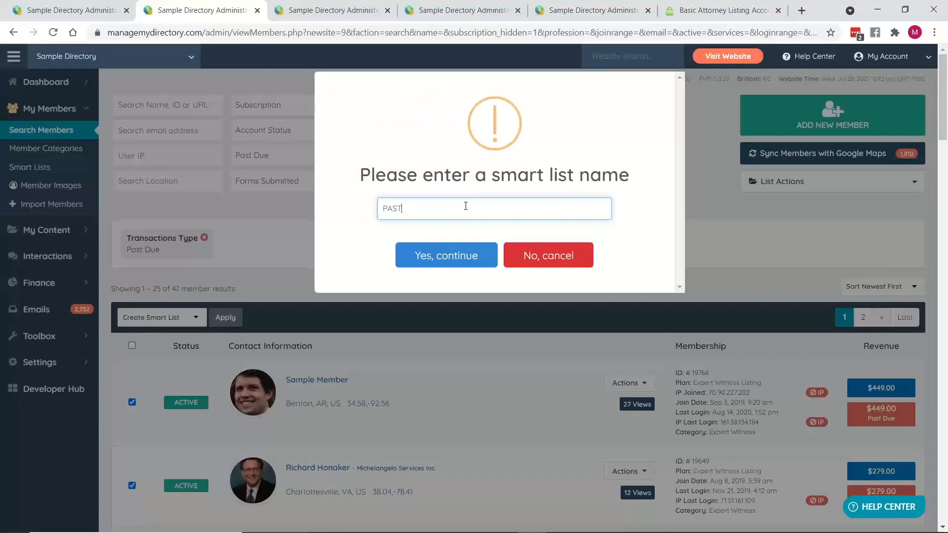
type(" DUE MEMBERS")
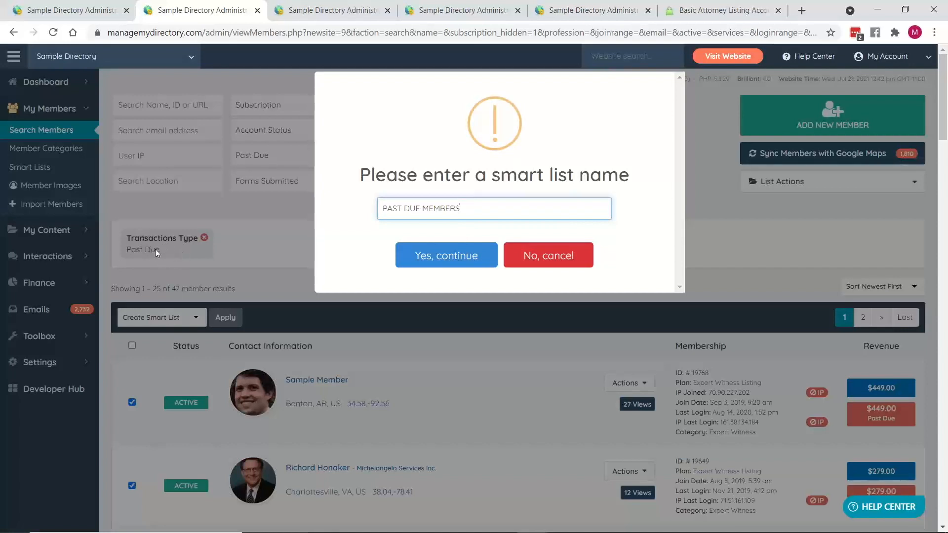
left_click(439, 254)
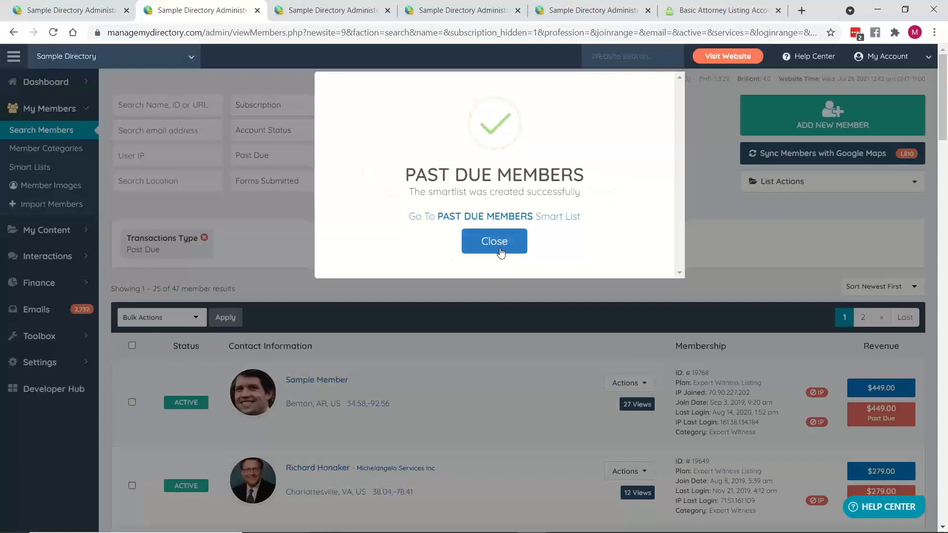
left_click(501, 252)
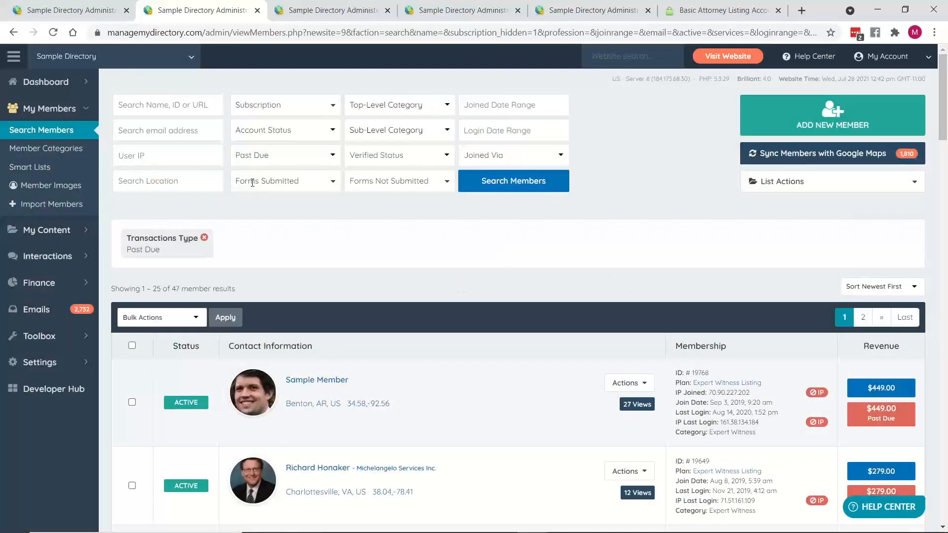
Step: View the saved smart lists, including PAST DUE MEMBERS, and bring up the email tools that include newsletter sending
left_click(28, 170)
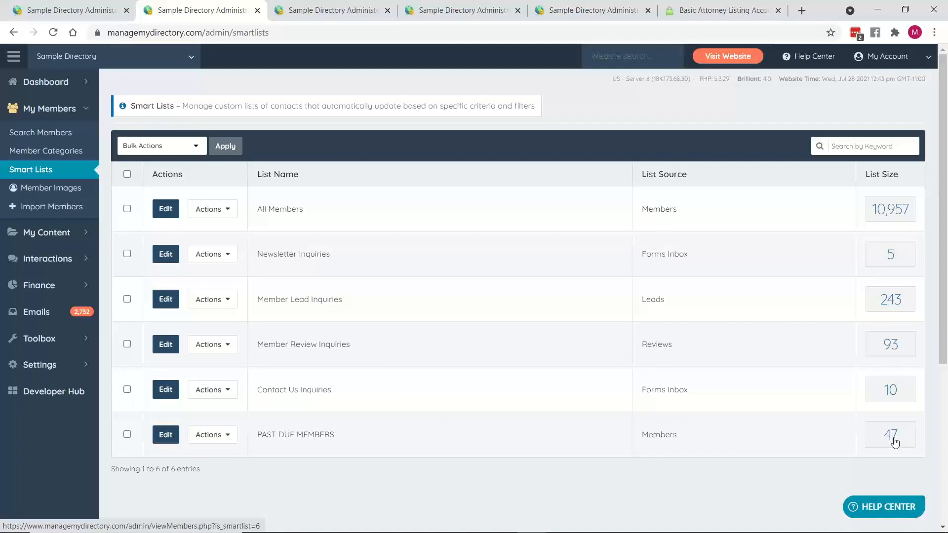
left_click(85, 312)
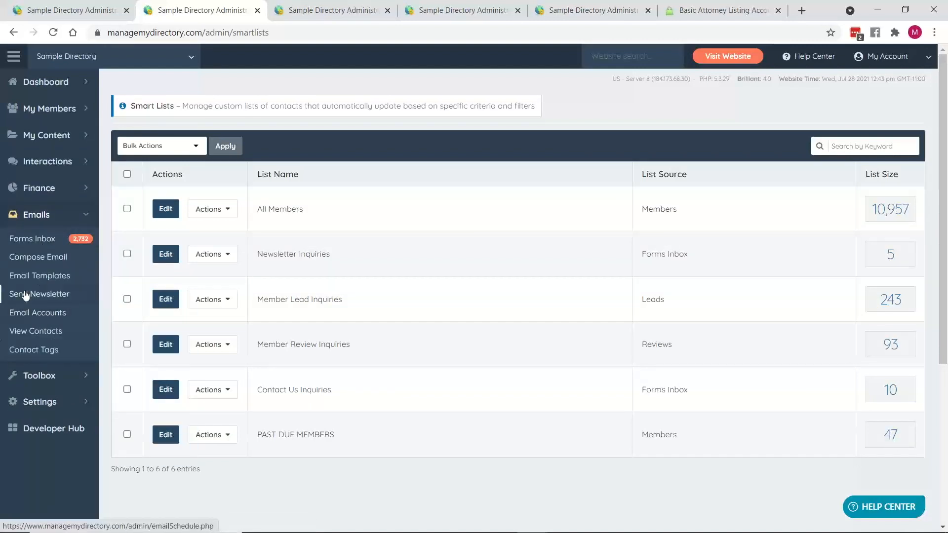